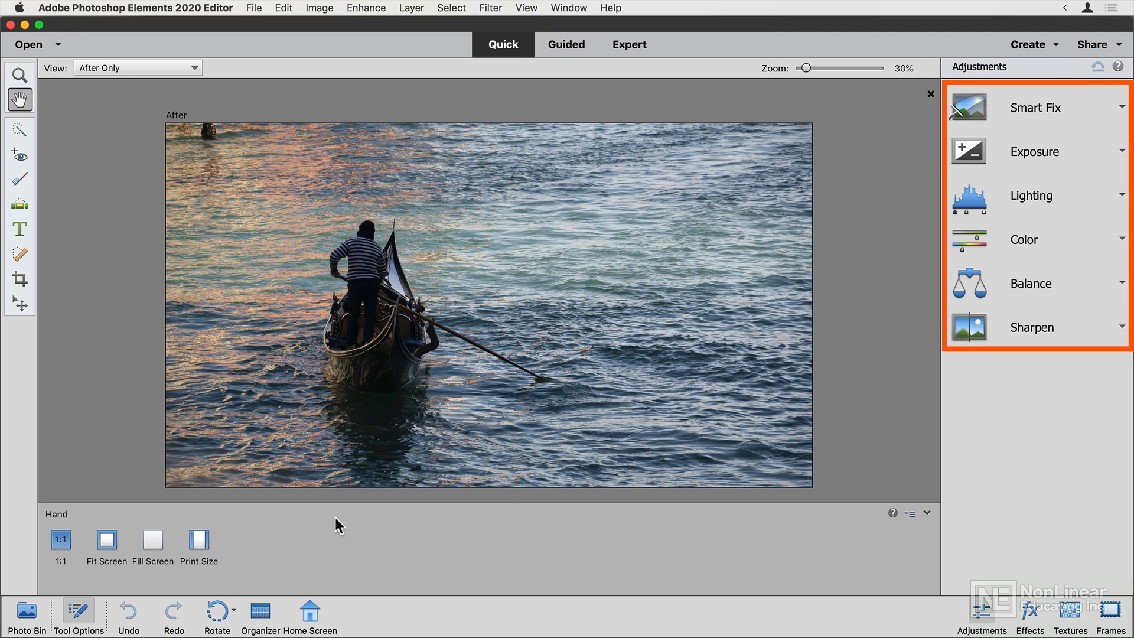
Expand the Smart Fix, Exposure and Lighting sections of the Adjustments panel
{"action": "left_click", "coordinate": [1072, 105]}
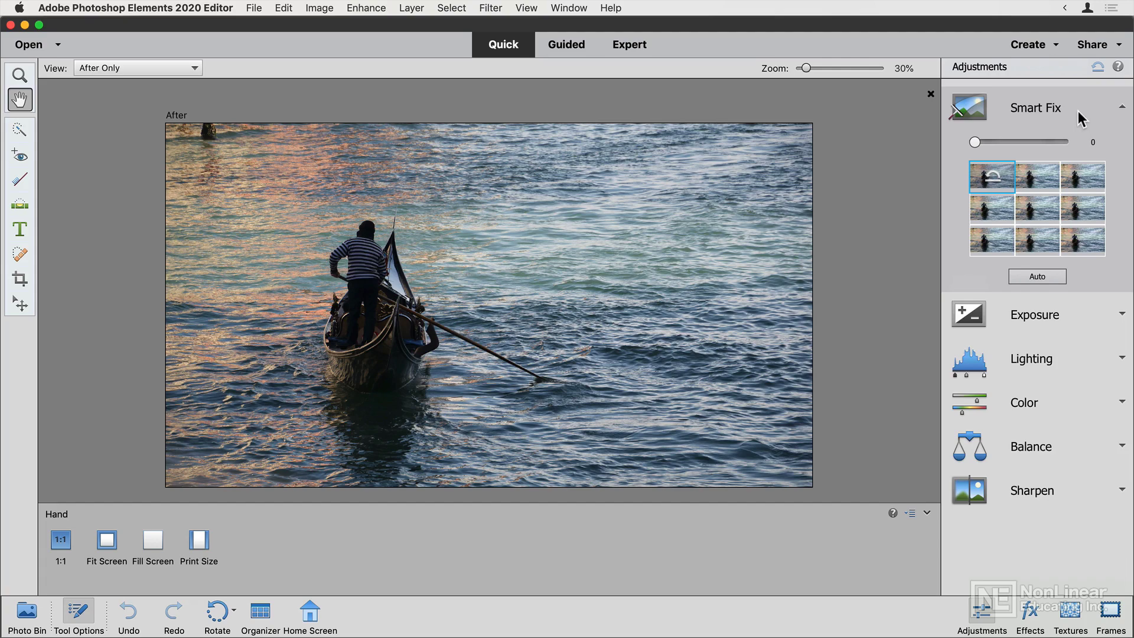
{"action": "left_click", "coordinate": [1075, 313]}
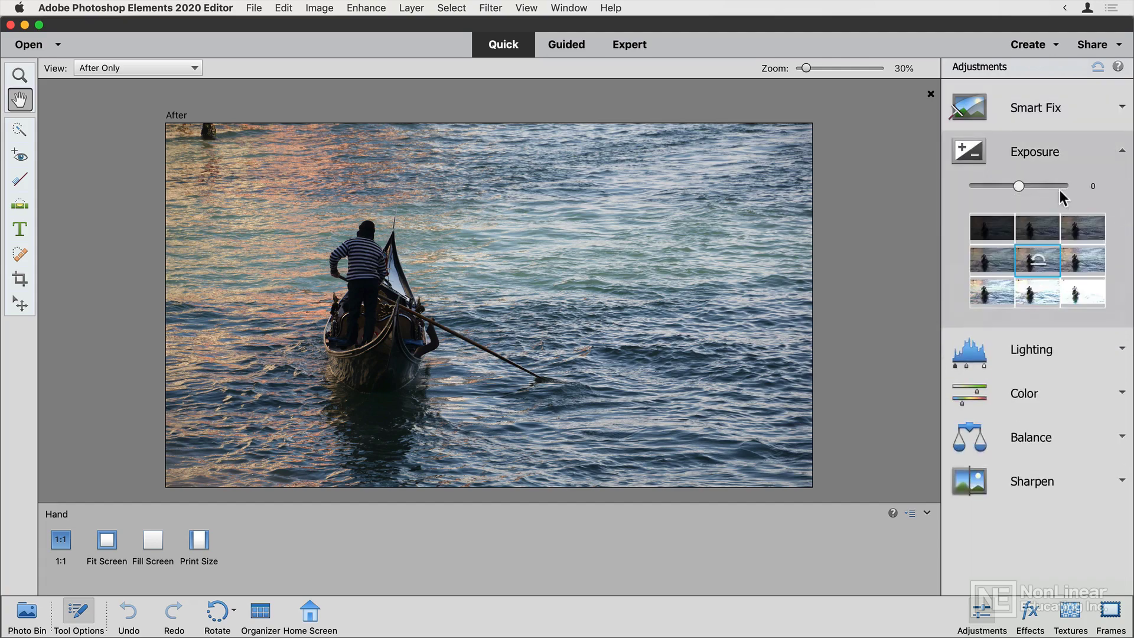
{"action": "left_click", "coordinate": [1069, 356]}
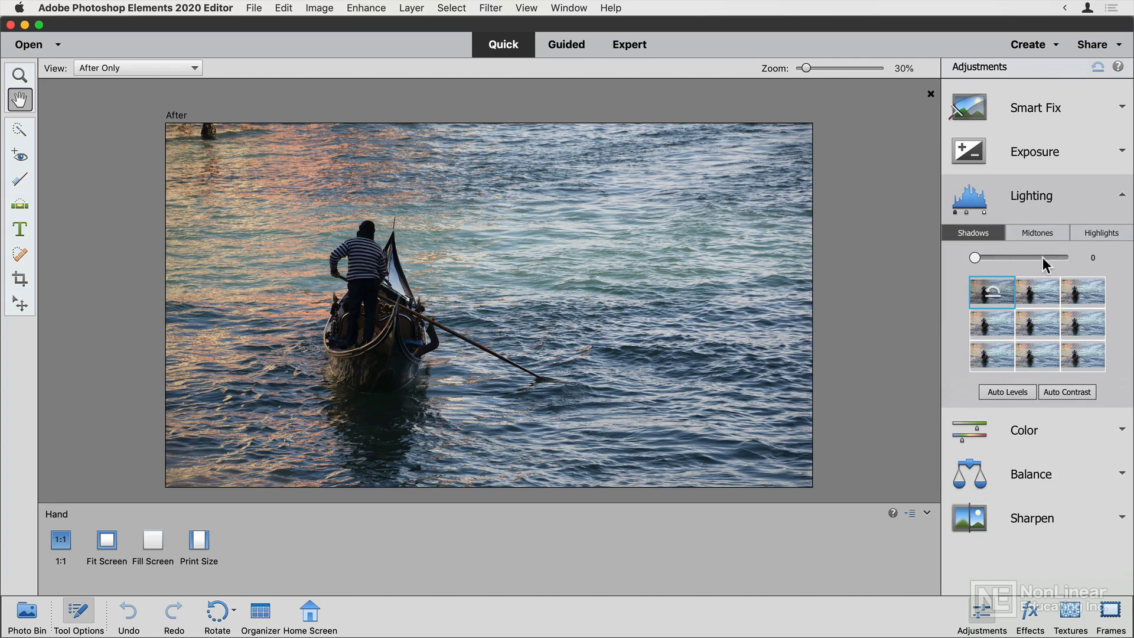
Preview Lighting's Midtones and Highlights tabs and automatic contrast, leaving the photo unchanged
{"action": "left_click", "coordinate": [1038, 232]}
{"action": "left_click", "coordinate": [1101, 231]}
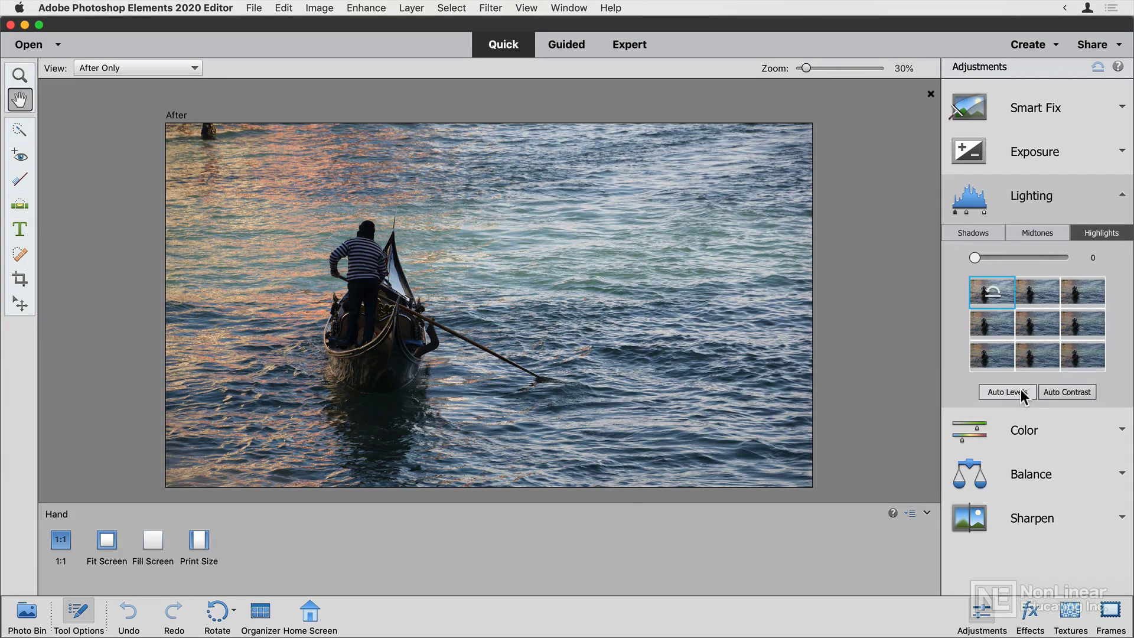
{"action": "left_click", "coordinate": [1080, 394]}
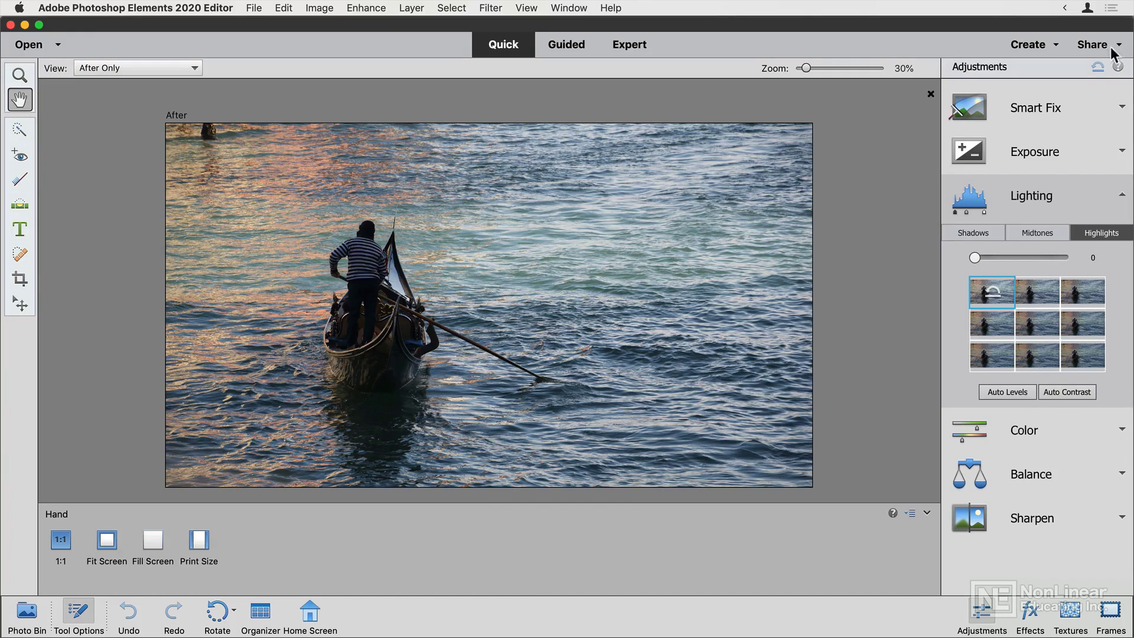
Try Smart Fix strengths of 50, 33, 68 and 91, finally settling on 100
{"action": "left_click", "coordinate": [1066, 101]}
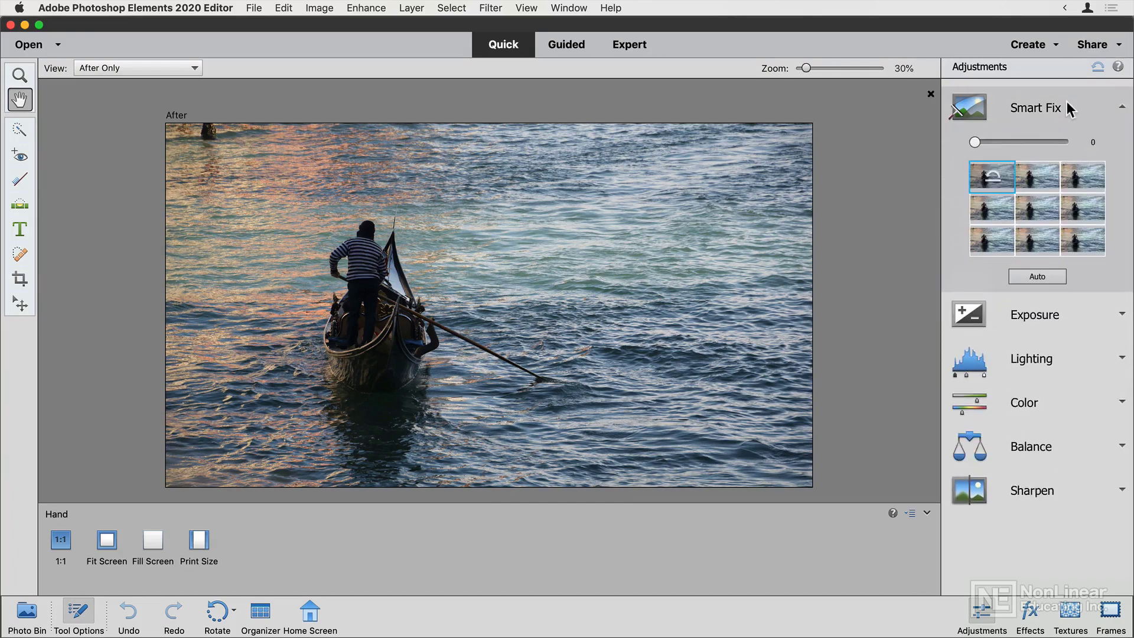
{"action": "left_click", "coordinate": [1080, 241]}
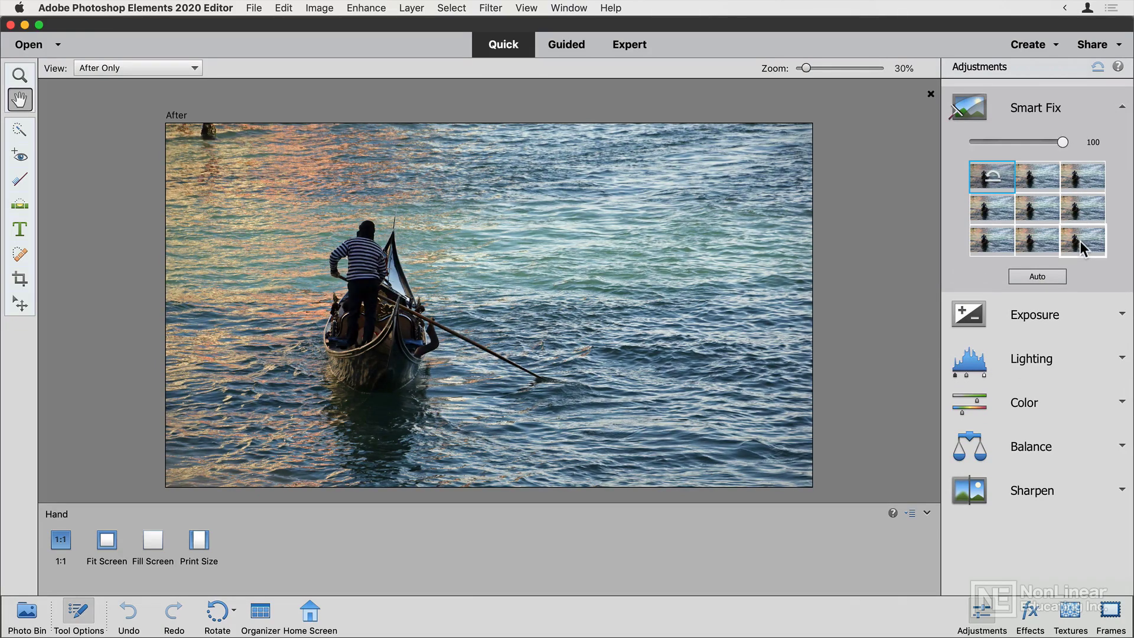
{"action": "left_click", "coordinate": [1034, 207]}
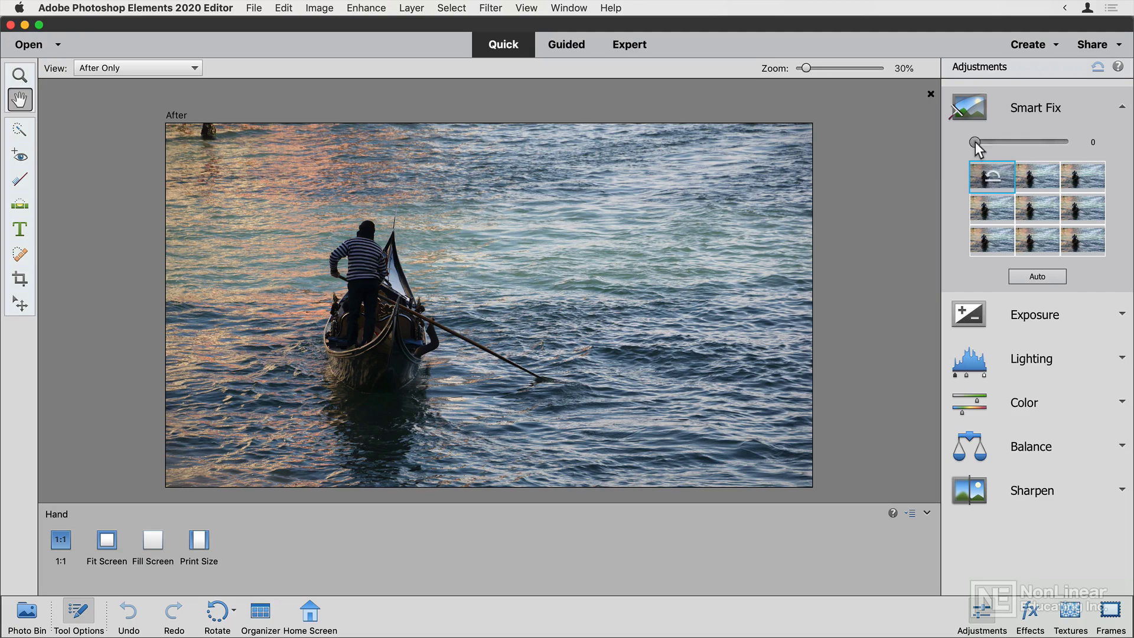
{"action": "left_click_drag", "start_coordinate": [975, 142], "coordinate": [1033, 142]}
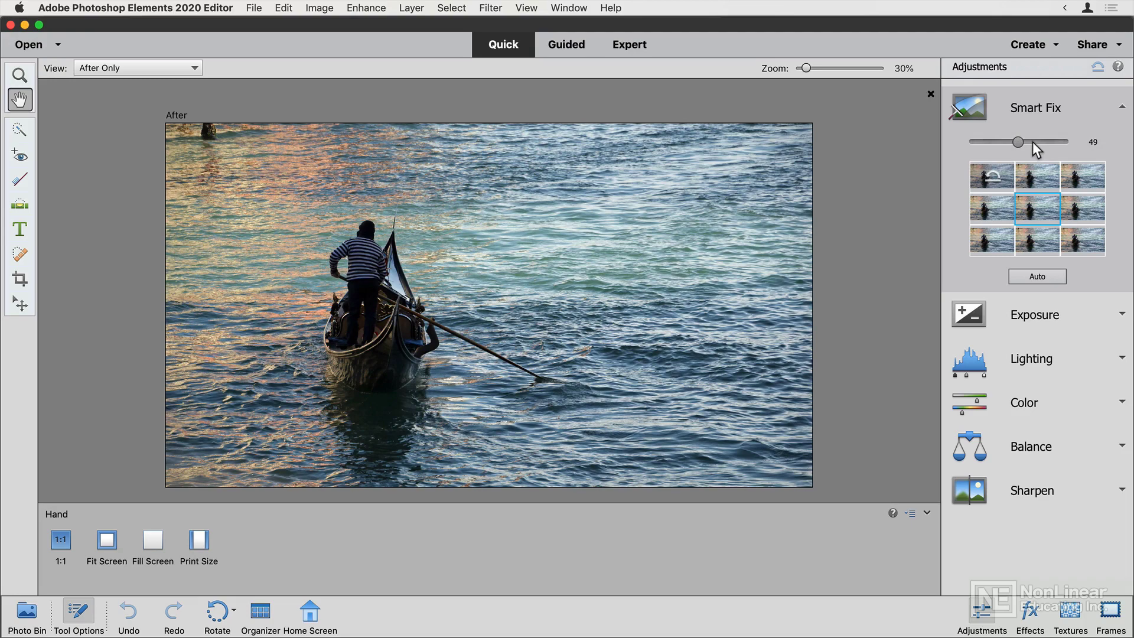
{"action": "left_click", "coordinate": [1032, 142]}
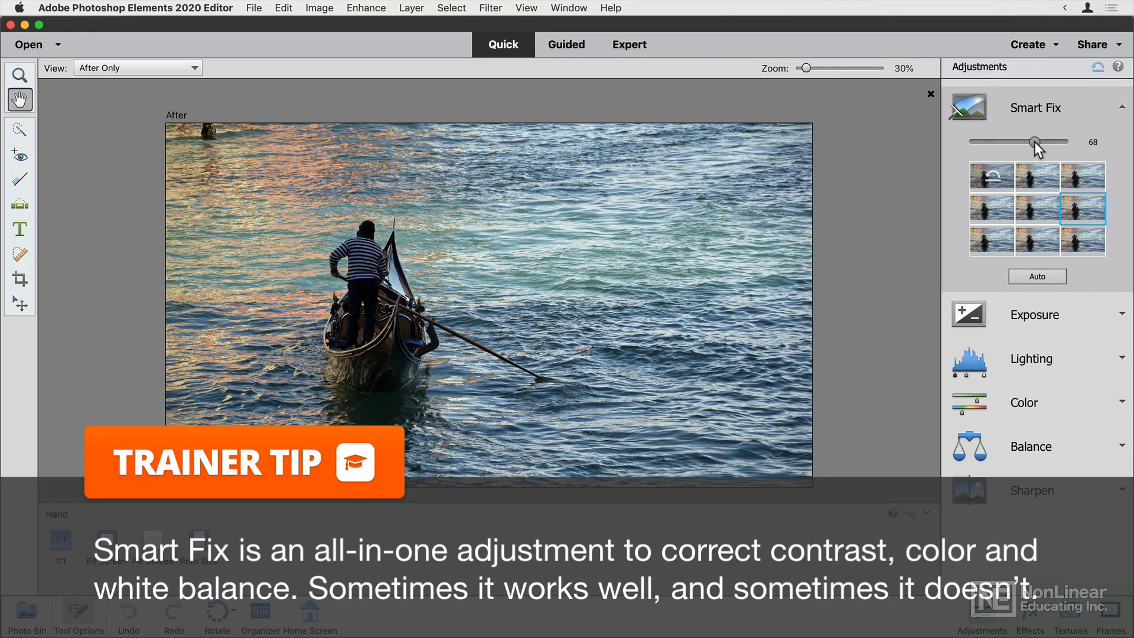
{"action": "left_click_drag", "start_coordinate": [1035, 143], "coordinate": [919, 133]}
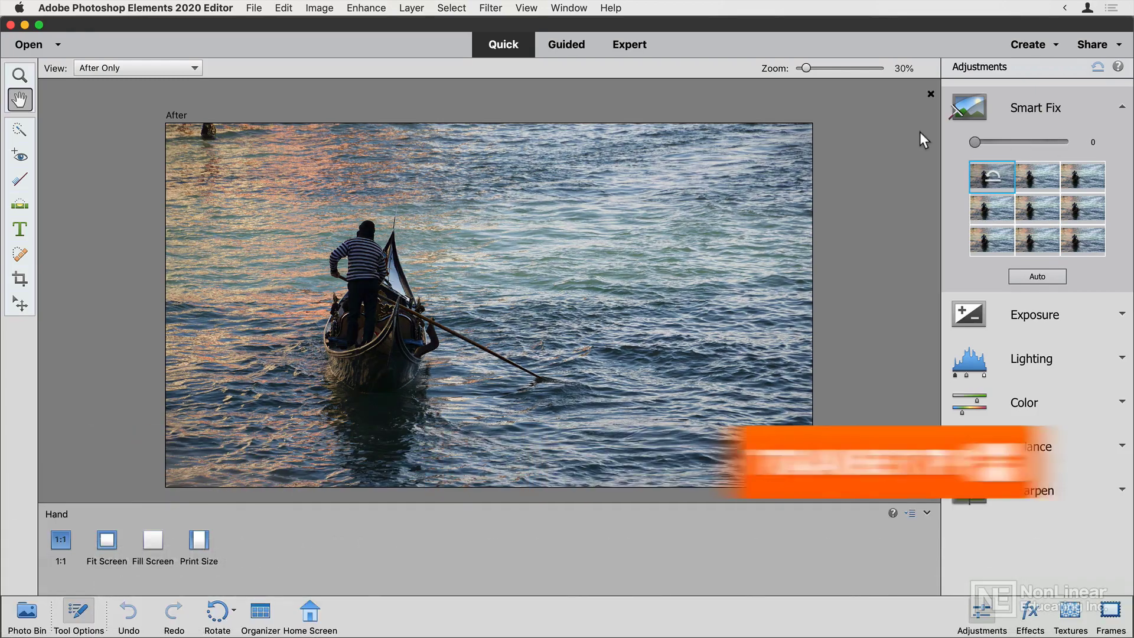
{"action": "left_click", "coordinate": [1076, 137]}
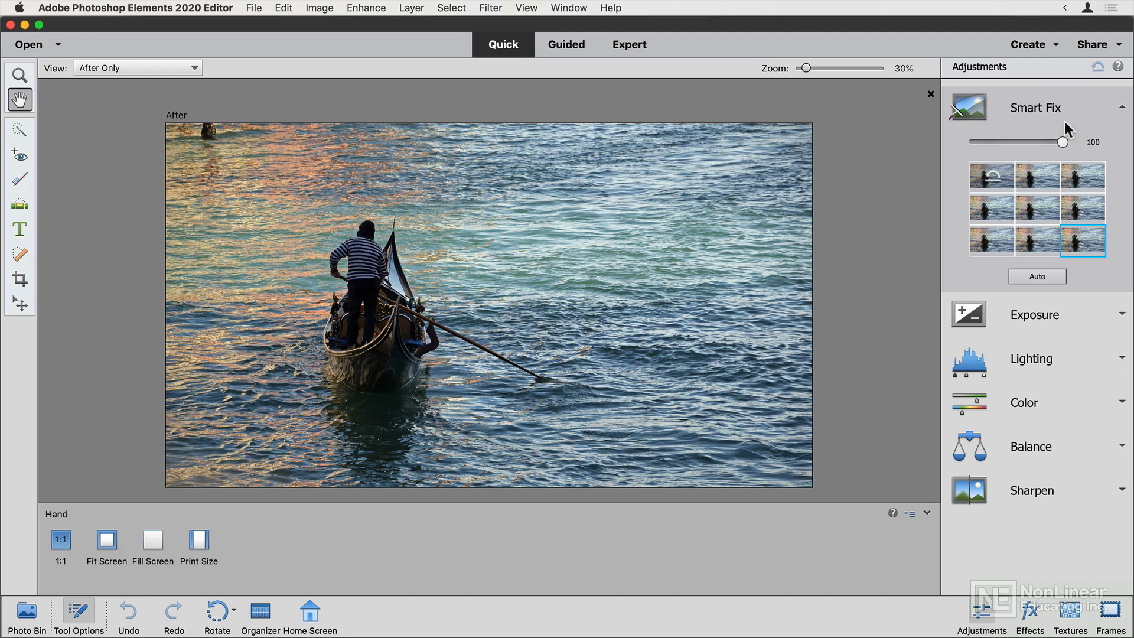
Switch to the Before & After - Horizontal view and drag Smart Fix back to 0
{"action": "left_click", "coordinate": [146, 69]}
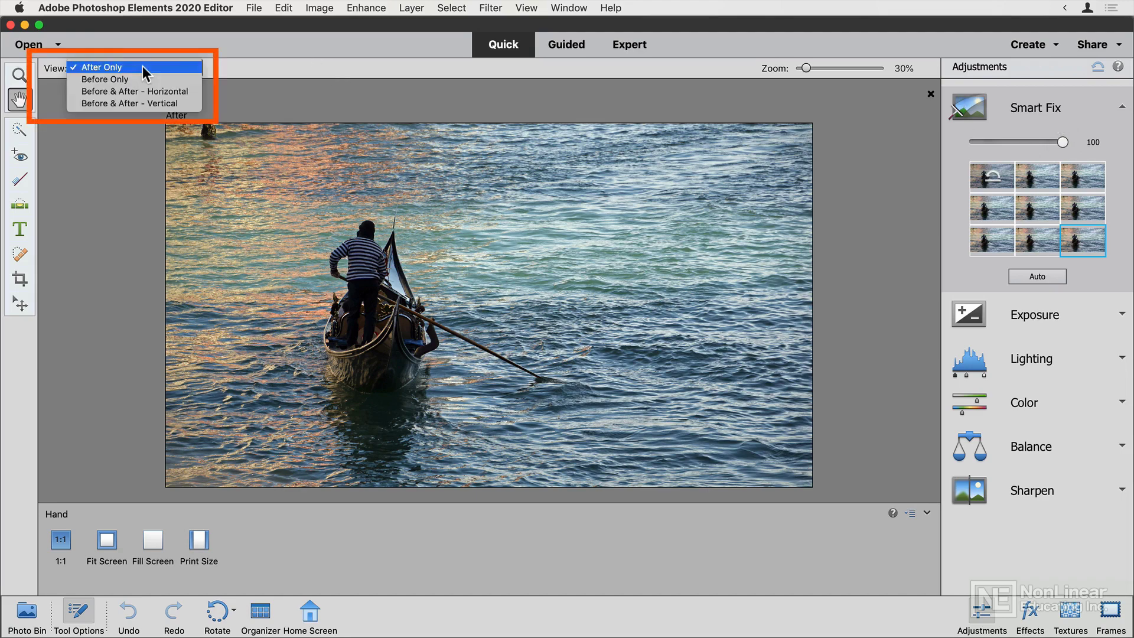
{"action": "left_click", "coordinate": [161, 92]}
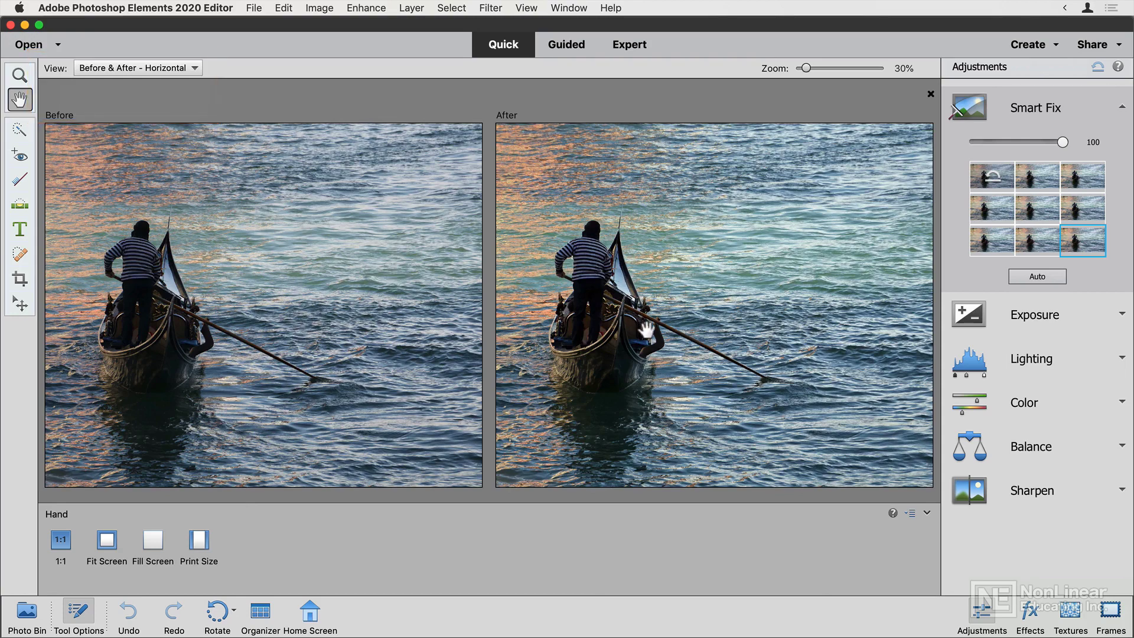
{"action": "left_click_drag", "start_coordinate": [1063, 141], "coordinate": [955, 149]}
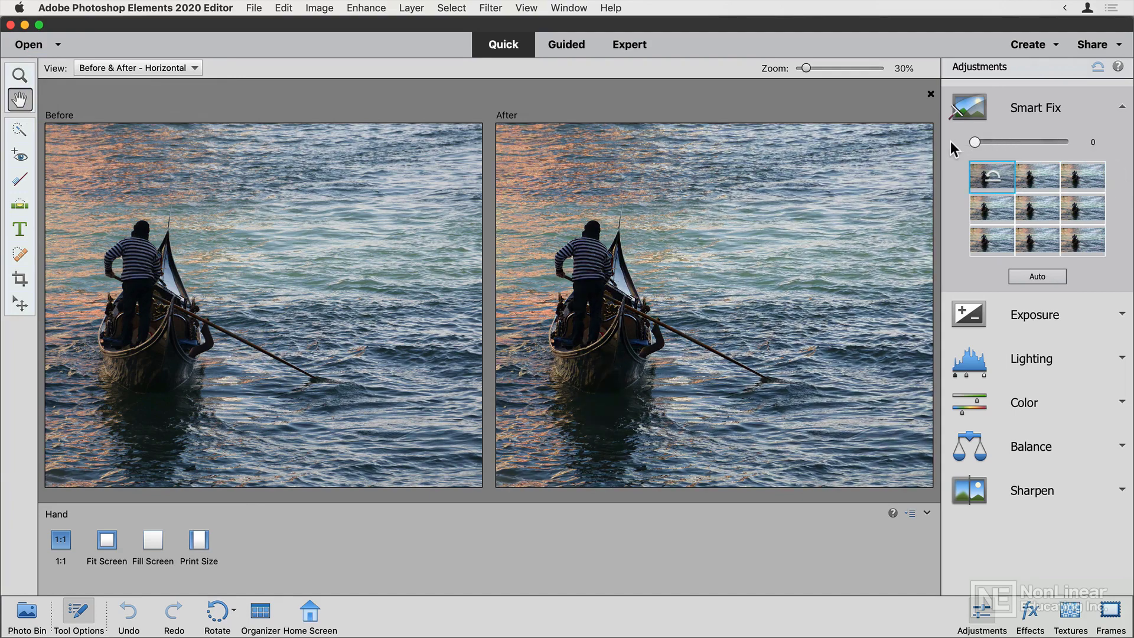
Compare Exposure at -1.5 and 1.6, then return it to 0
{"action": "left_click", "coordinate": [1068, 314]}
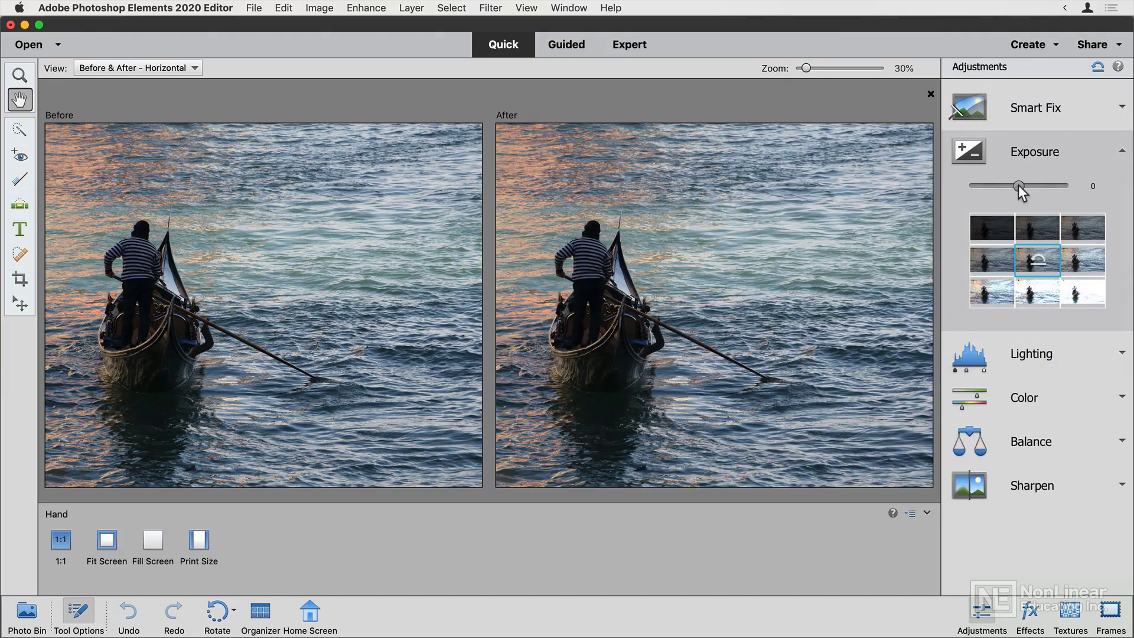
{"action": "mouse_move", "coordinate": [1019, 186]}
{"action": "left_mouse_down"}
{"action": "mouse_move", "coordinate": [1033, 183]}
{"action": "mouse_move", "coordinate": [1003, 183]}
{"action": "left_mouse_up"}
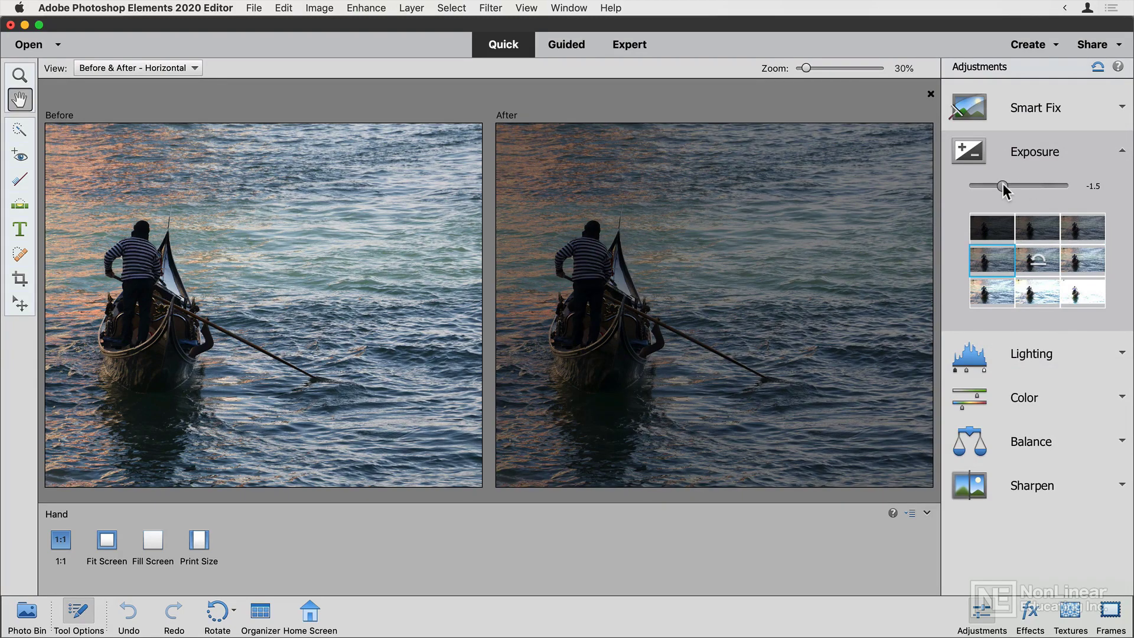
{"action": "left_click_drag", "start_coordinate": [1003, 183], "coordinate": [1036, 186]}
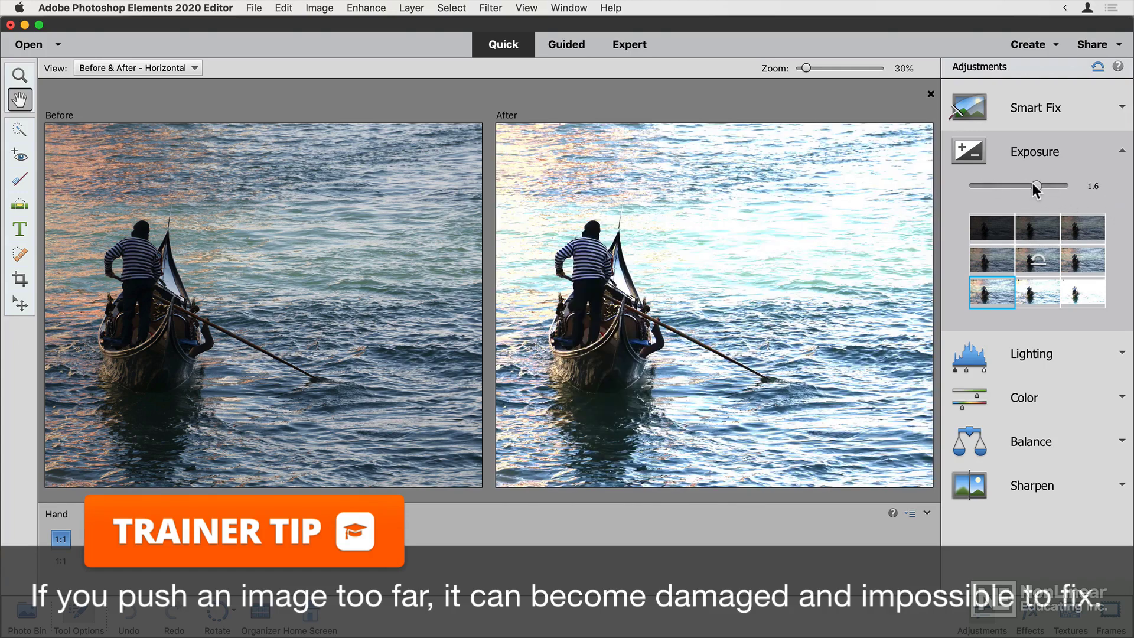
{"action": "mouse_move", "coordinate": [1034, 186]}
{"action": "left_mouse_down"}
{"action": "mouse_move", "coordinate": [1006, 186]}
{"action": "mouse_move", "coordinate": [1019, 184]}
{"action": "left_mouse_up"}
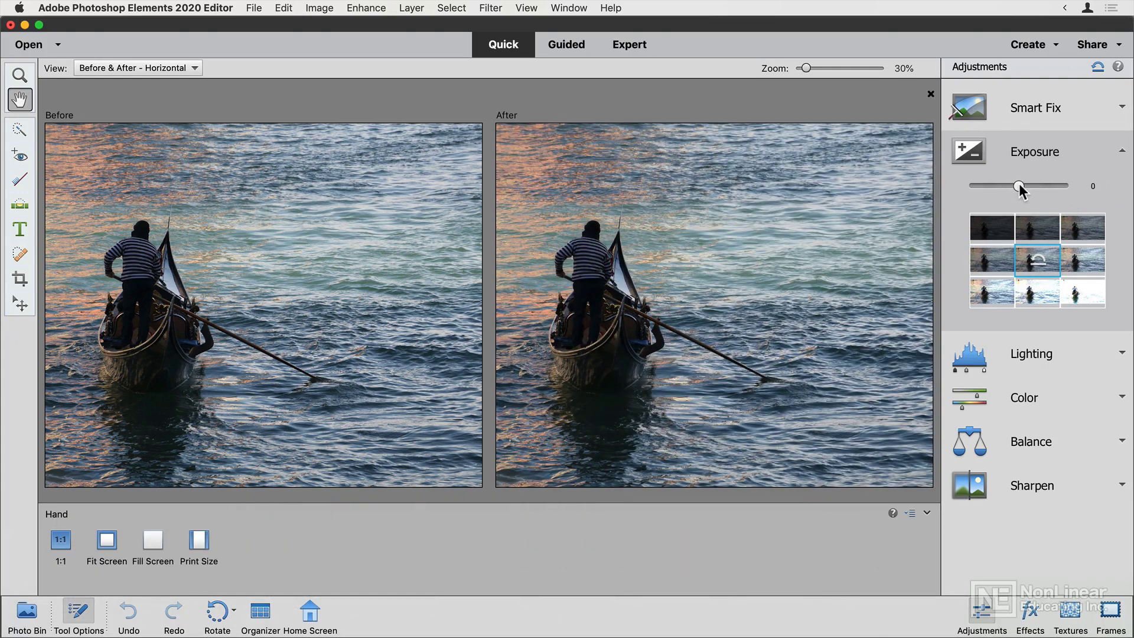
Expand Lighting and cycle through its Shadows, Midtones and Highlights tabs
{"action": "left_click", "coordinate": [1049, 355]}
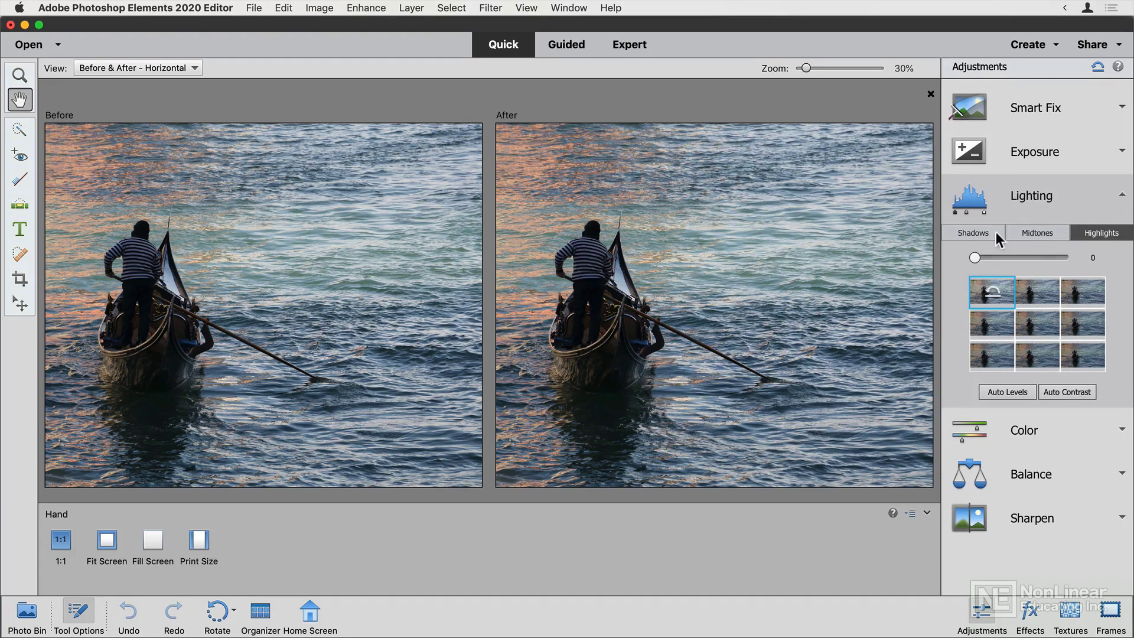
{"action": "left_click", "coordinate": [987, 231]}
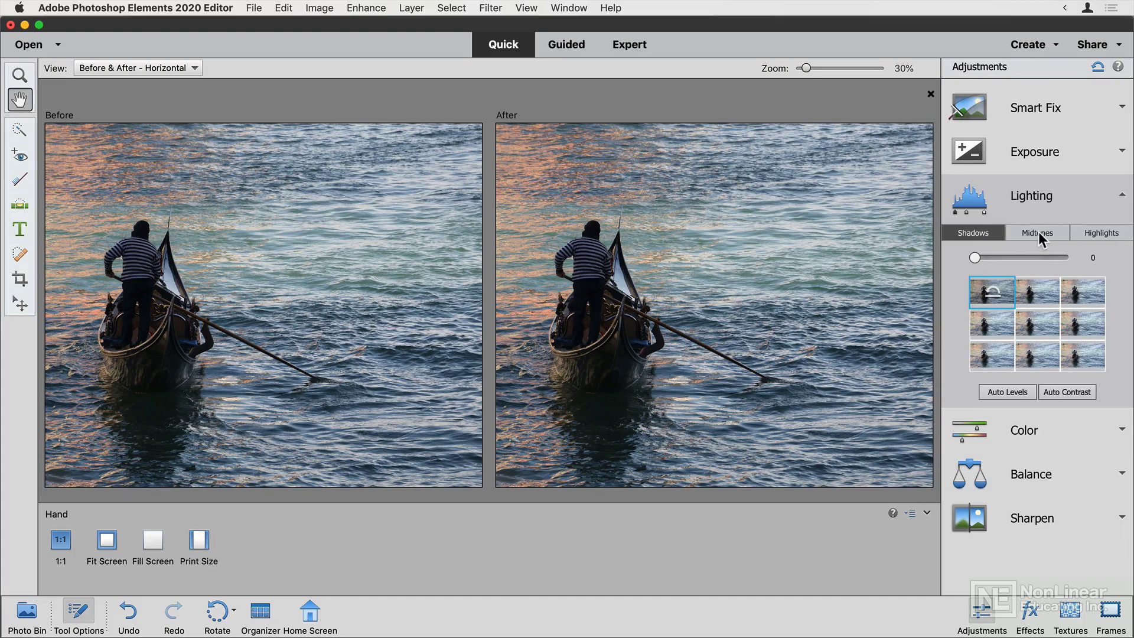
{"action": "left_click", "coordinate": [1040, 231]}
{"action": "left_click", "coordinate": [1107, 235]}
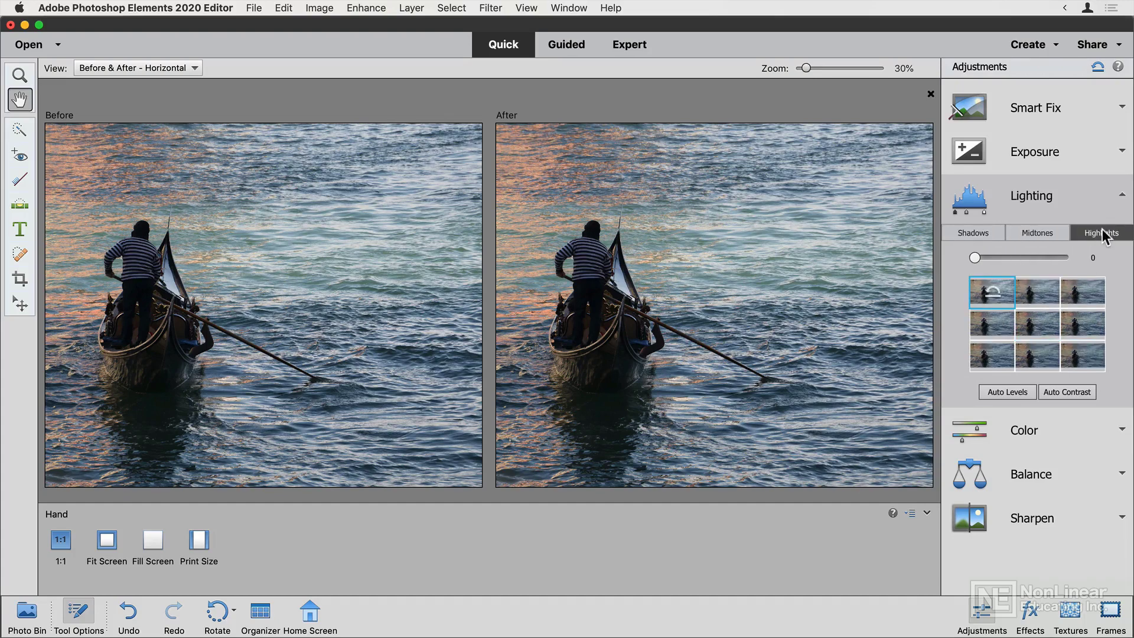
{"action": "left_click", "coordinate": [974, 234]}
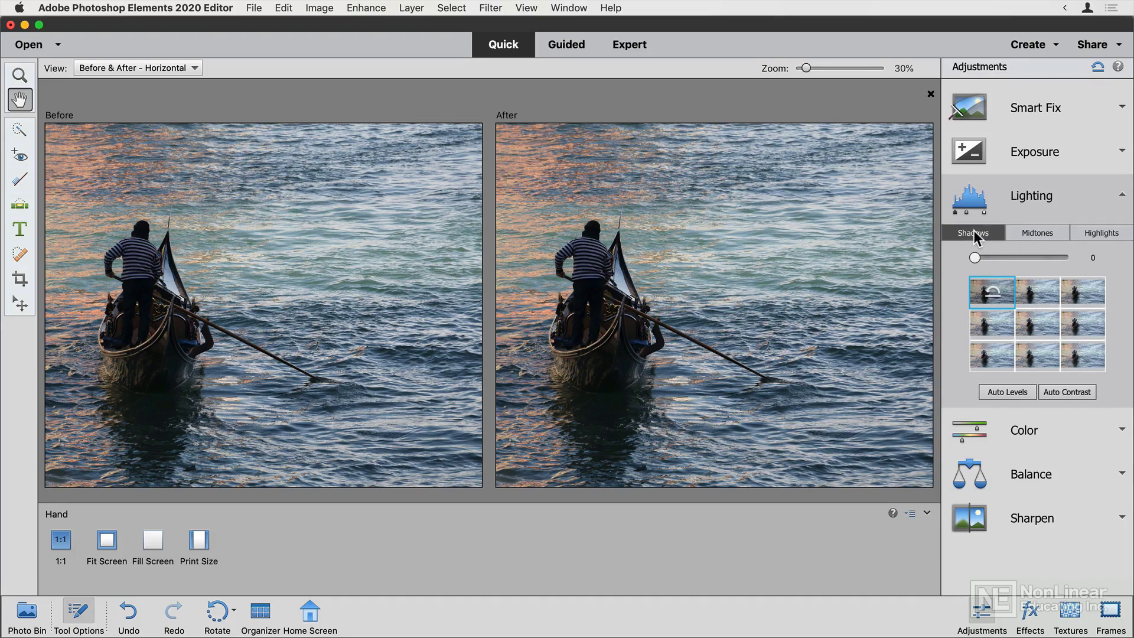
{"action": "left_click", "coordinate": [1028, 233]}
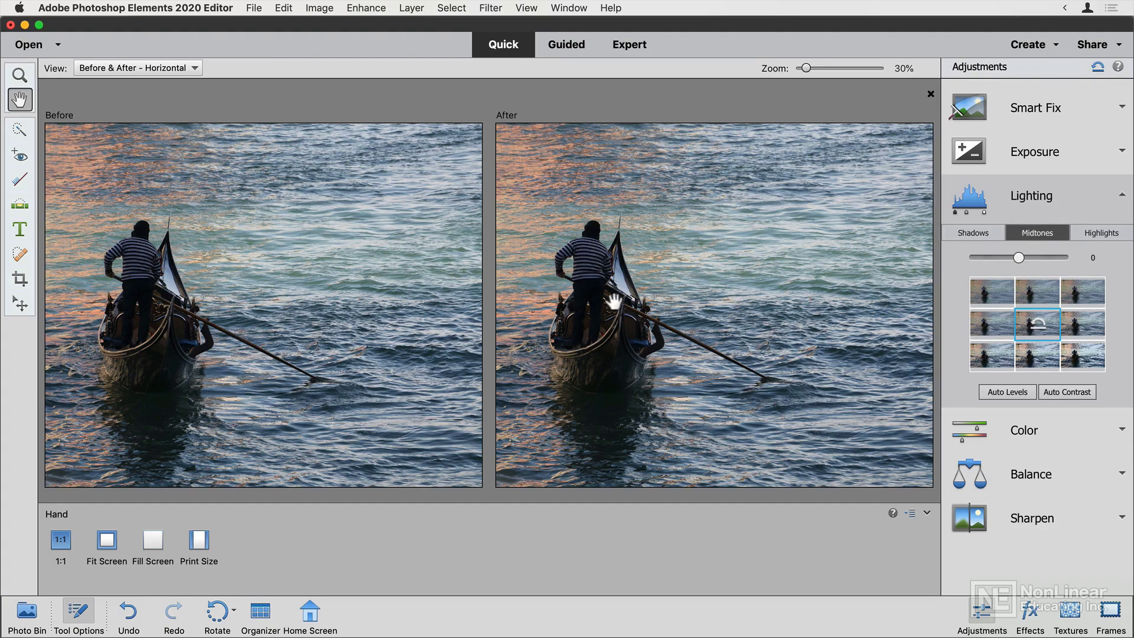
Set Lighting Shadows to 25 and Midtones to 22 on the After image
{"action": "left_click", "coordinate": [983, 232]}
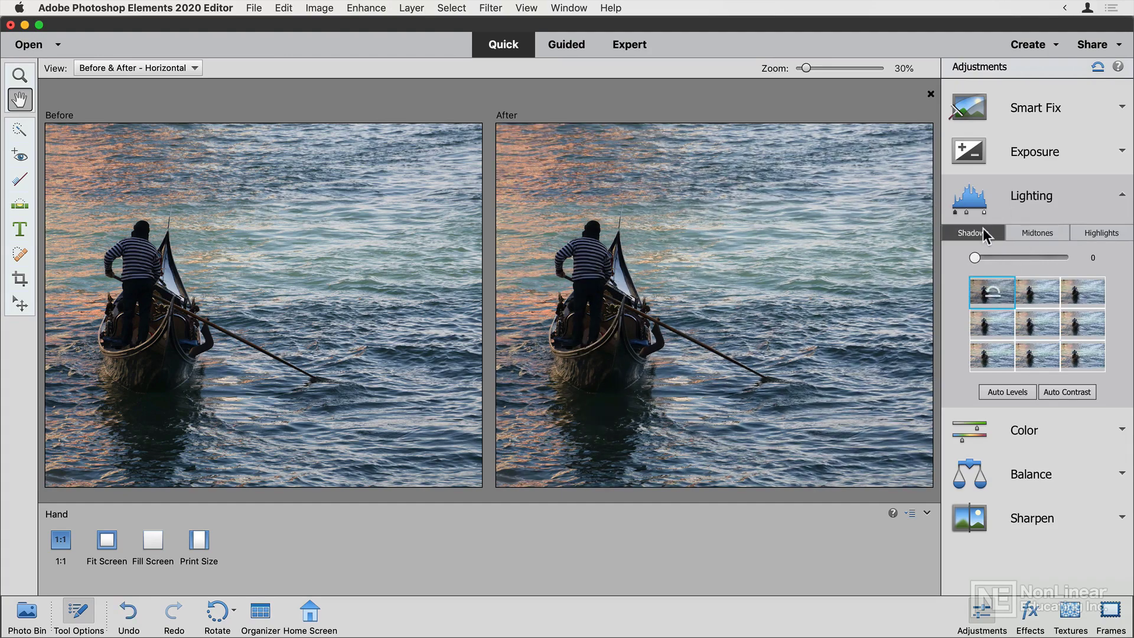
{"action": "mouse_move", "coordinate": [991, 256]}
{"action": "left_mouse_down"}
{"action": "mouse_move", "coordinate": [1064, 258]}
{"action": "mouse_move", "coordinate": [1000, 256]}
{"action": "left_mouse_up"}
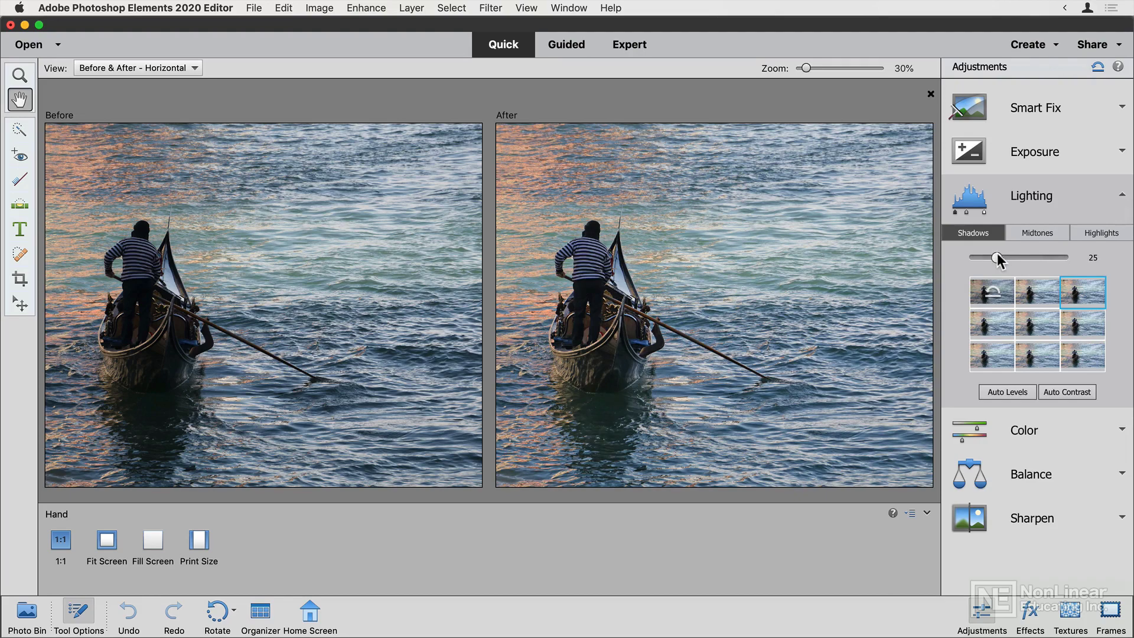
{"action": "left_click", "coordinate": [1022, 233]}
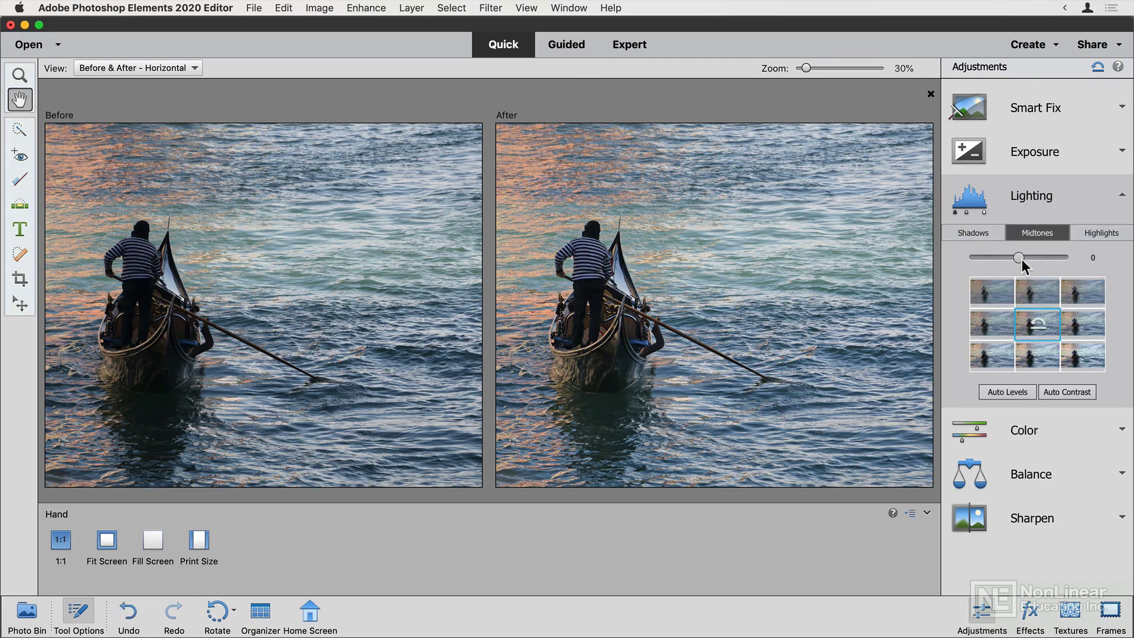
{"action": "mouse_move", "coordinate": [1019, 257]}
{"action": "left_mouse_down"}
{"action": "mouse_move", "coordinate": [1029, 255]}
{"action": "mouse_move", "coordinate": [996, 254]}
{"action": "mouse_move", "coordinate": [1063, 248]}
{"action": "mouse_move", "coordinate": [980, 260]}
{"action": "mouse_move", "coordinate": [1026, 257]}
{"action": "left_mouse_up"}
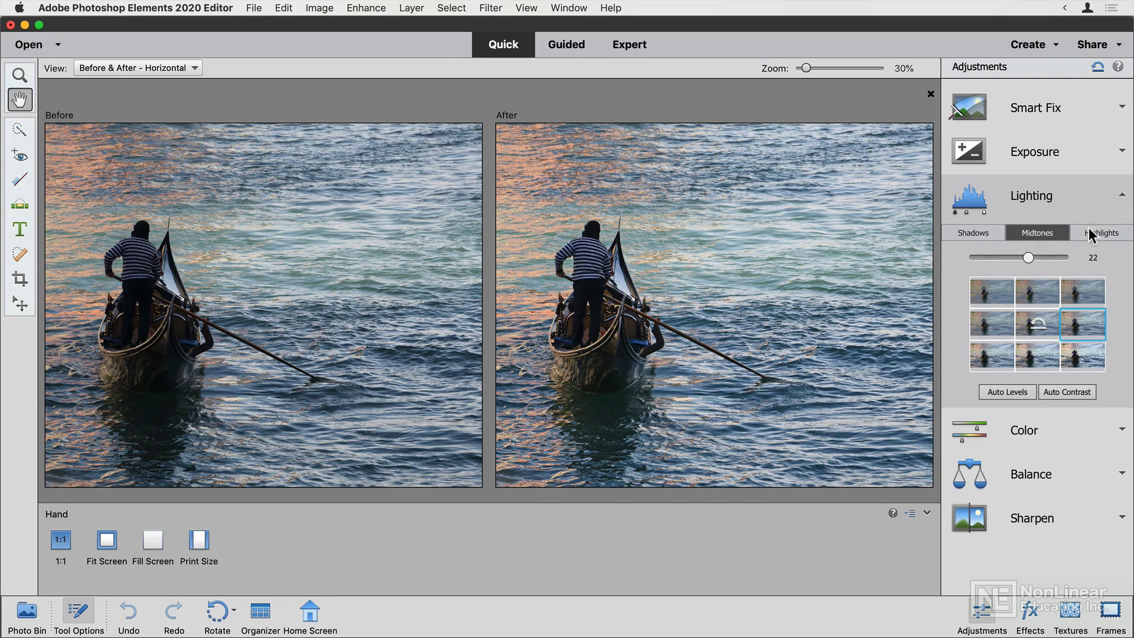
Apply Auto Levels to the After gondola photo from the Lighting panel
{"action": "left_click", "coordinate": [993, 234]}
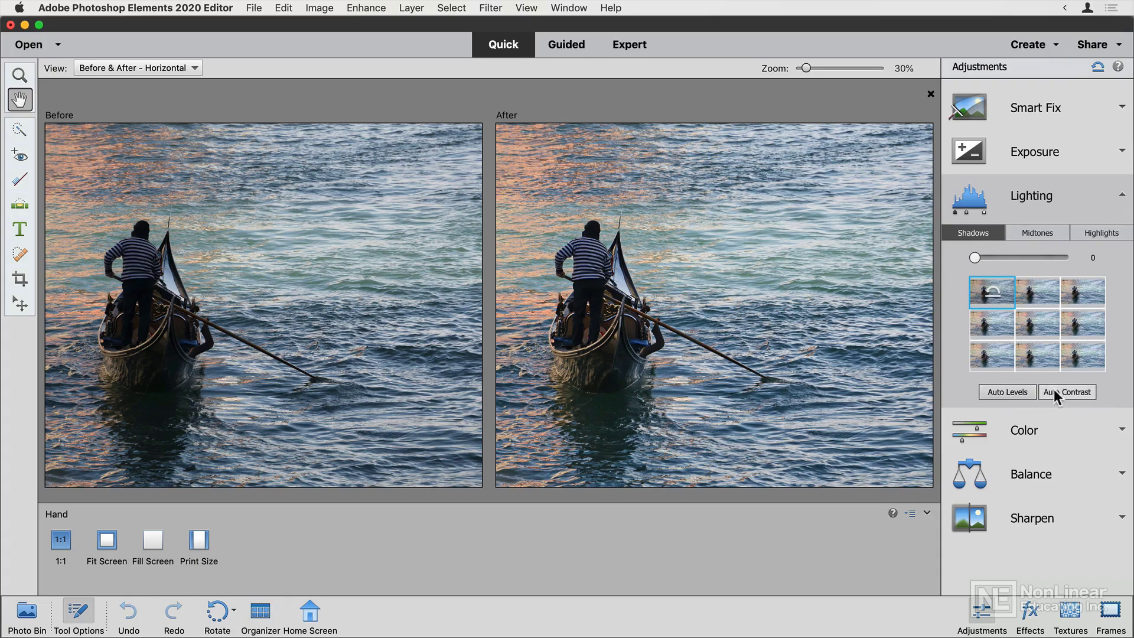
{"action": "left_click", "coordinate": [1015, 391]}
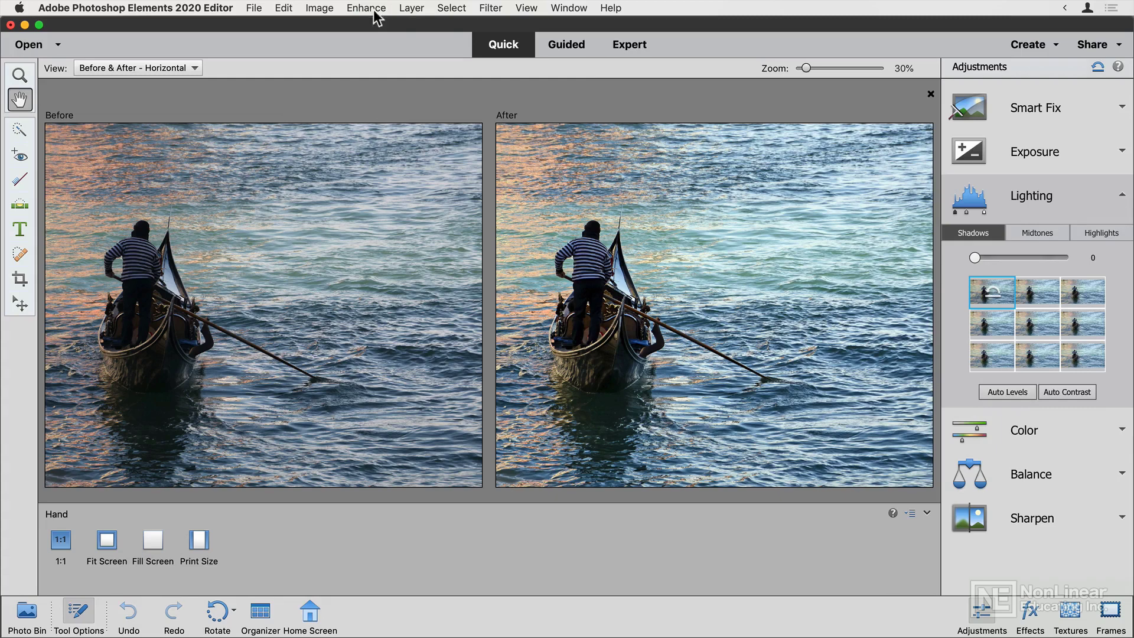
Undo repeatedly from the Edit menu, back past Auto Levels, Midtones and Shadows
{"action": "left_click", "coordinate": [289, 9]}
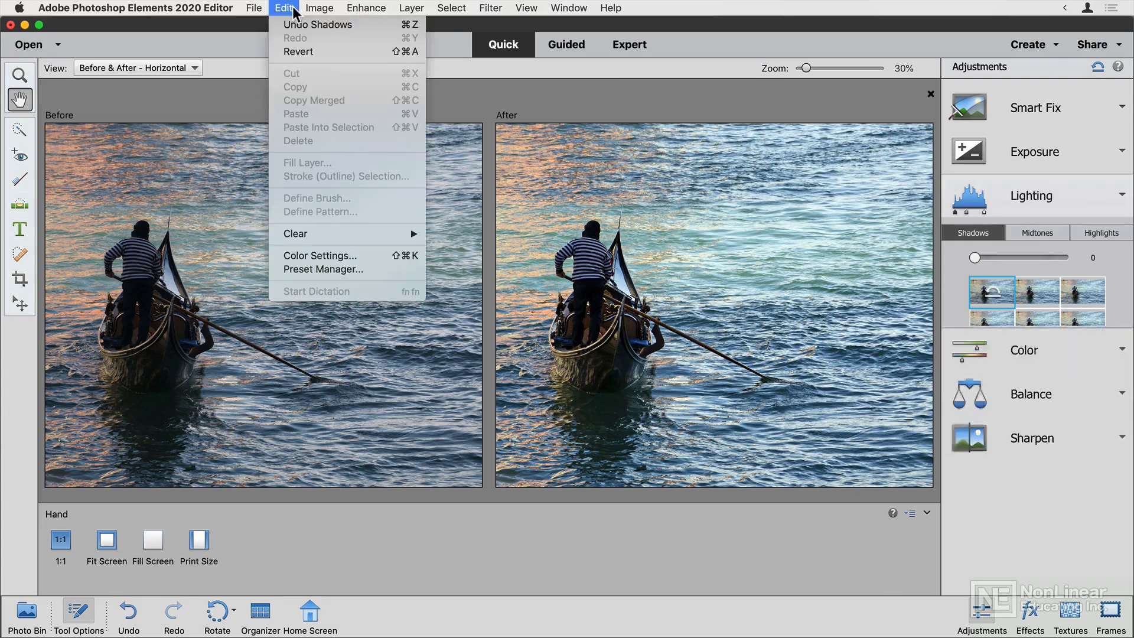
{"action": "left_click", "coordinate": [377, 26]}
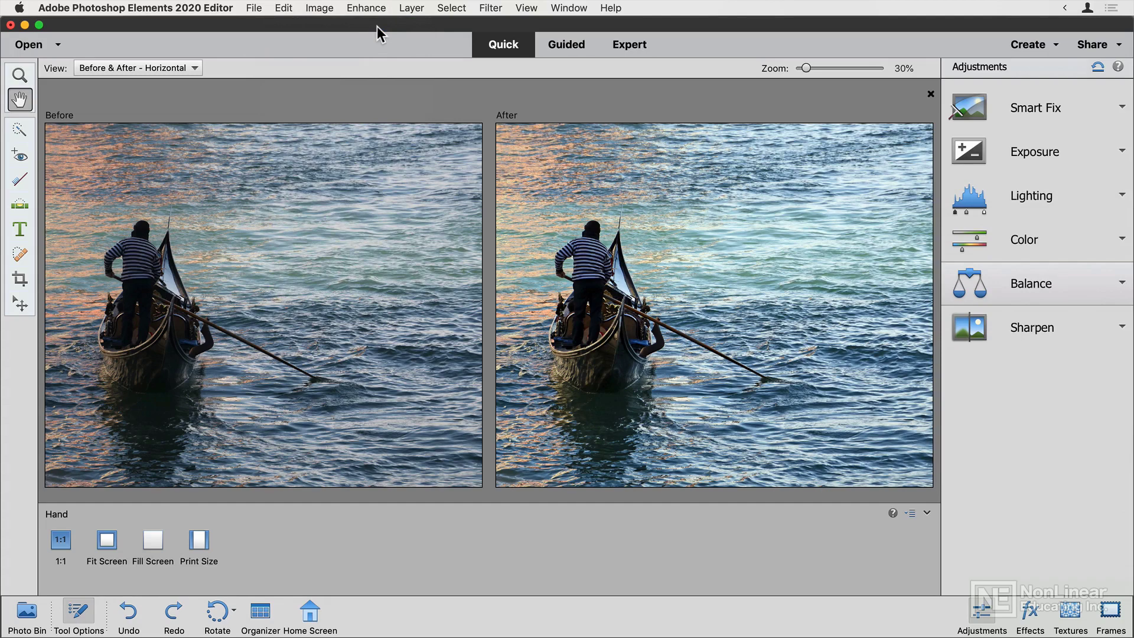
{"action": "left_click", "coordinate": [289, 9]}
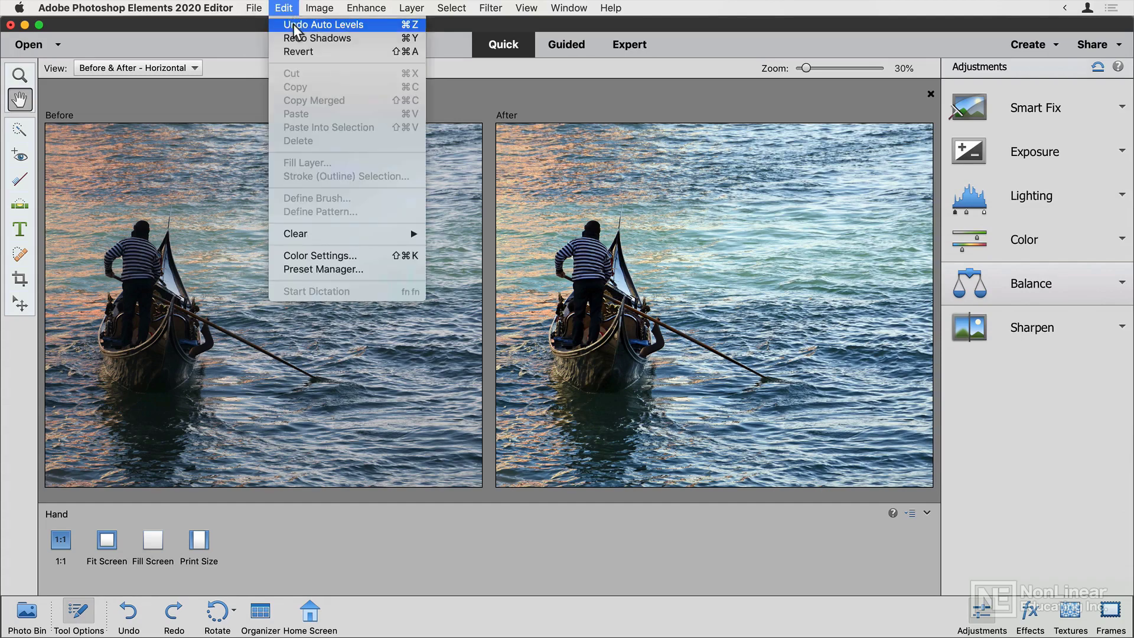
{"action": "left_click", "coordinate": [295, 29]}
{"action": "left_click", "coordinate": [284, 8]}
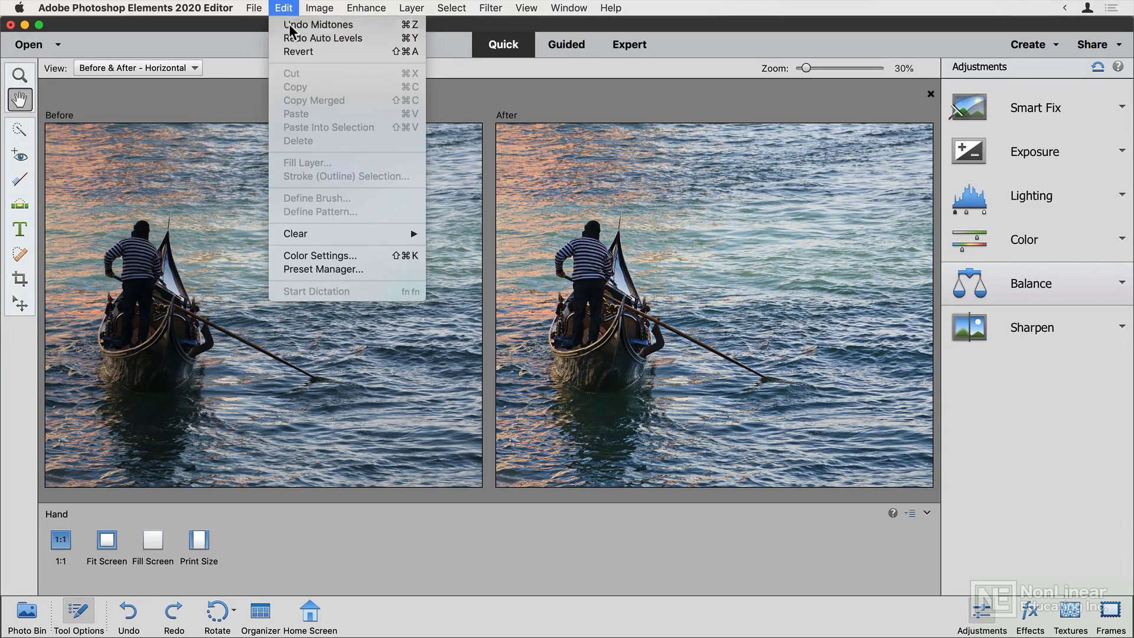
{"action": "left_click", "coordinate": [290, 26]}
{"action": "left_click", "coordinate": [283, 7]}
{"action": "left_click", "coordinate": [288, 26]}
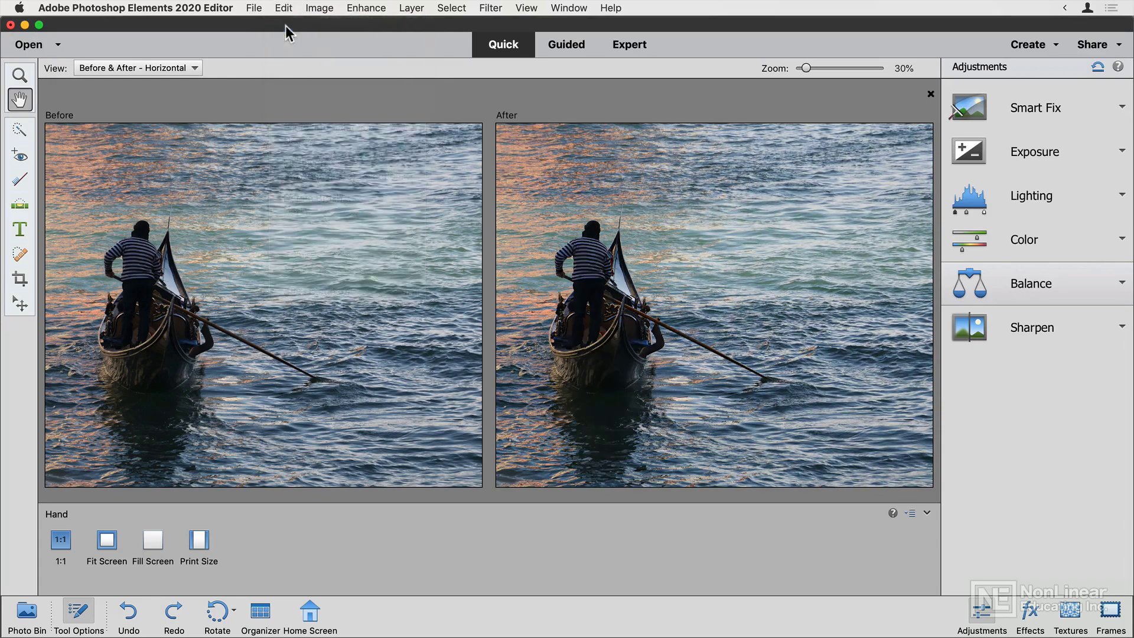
{"action": "left_click", "coordinate": [284, 7]}
{"action": "left_click", "coordinate": [288, 24]}
{"action": "left_click", "coordinate": [283, 8]}
{"action": "left_click", "coordinate": [289, 23]}
{"action": "left_click", "coordinate": [284, 7]}
Redo the Shadows and Midtones lighting adjustments
{"action": "left_click", "coordinate": [290, 38]}
{"action": "left_click", "coordinate": [284, 8]}
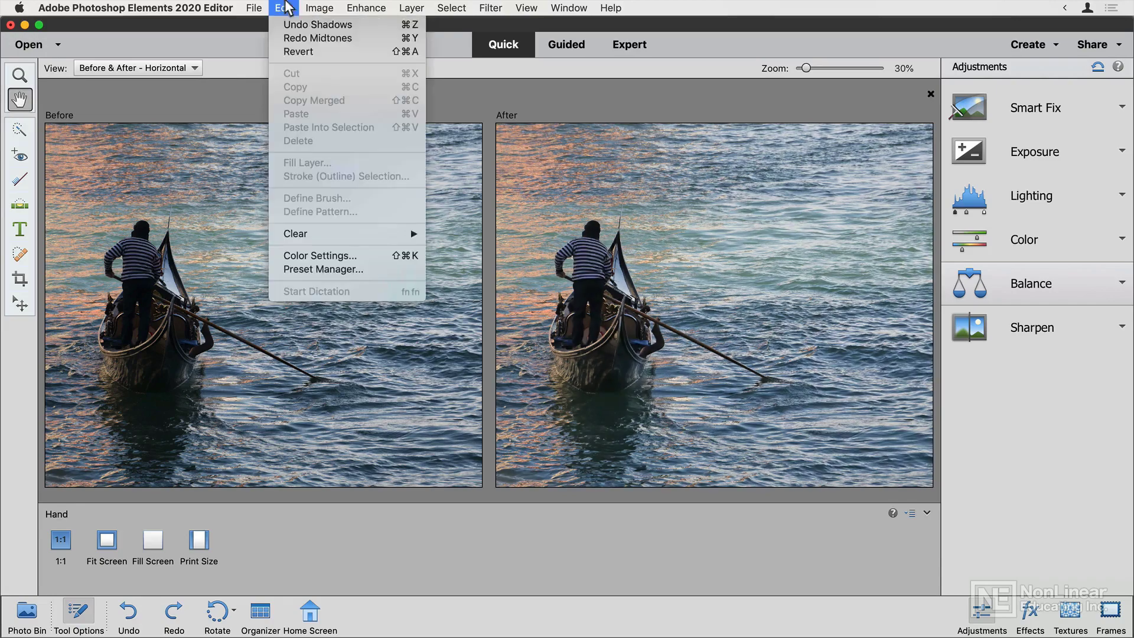
{"action": "left_click", "coordinate": [392, 39]}
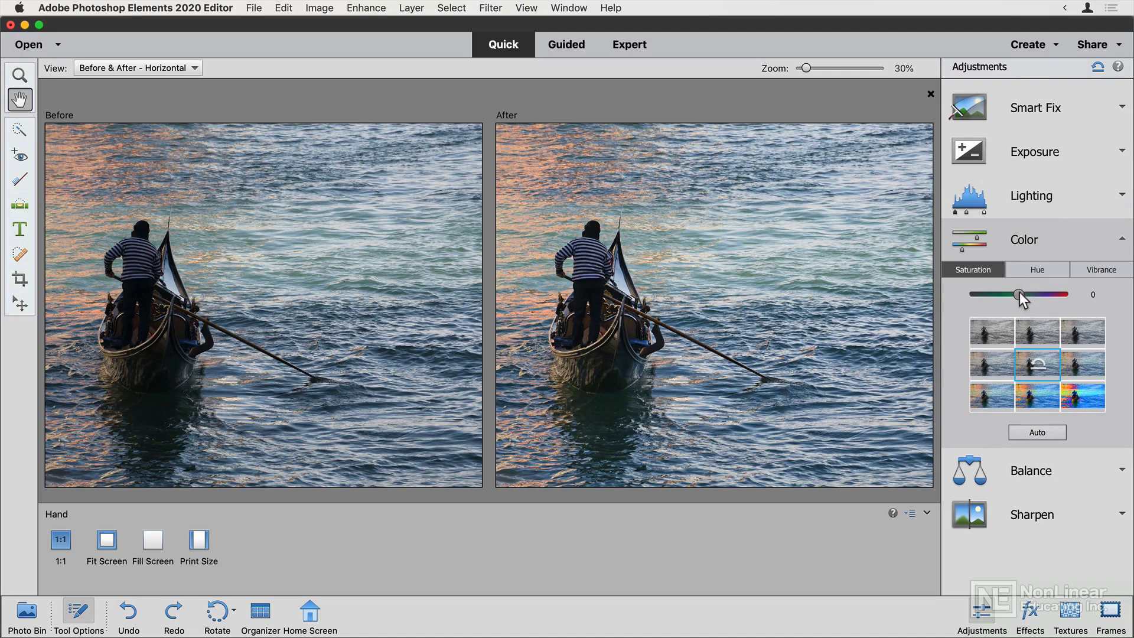
{"action": "left_click_drag", "start_coordinate": [1020, 292], "coordinate": [1067, 292]}
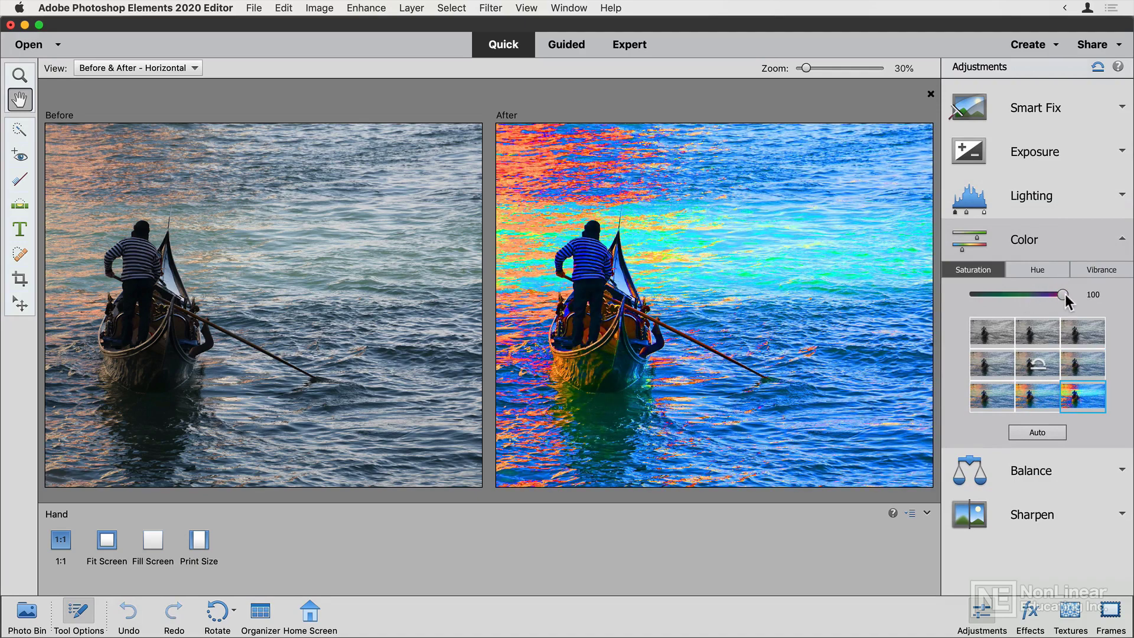
{"action": "key", "text": "ctrl+z"}
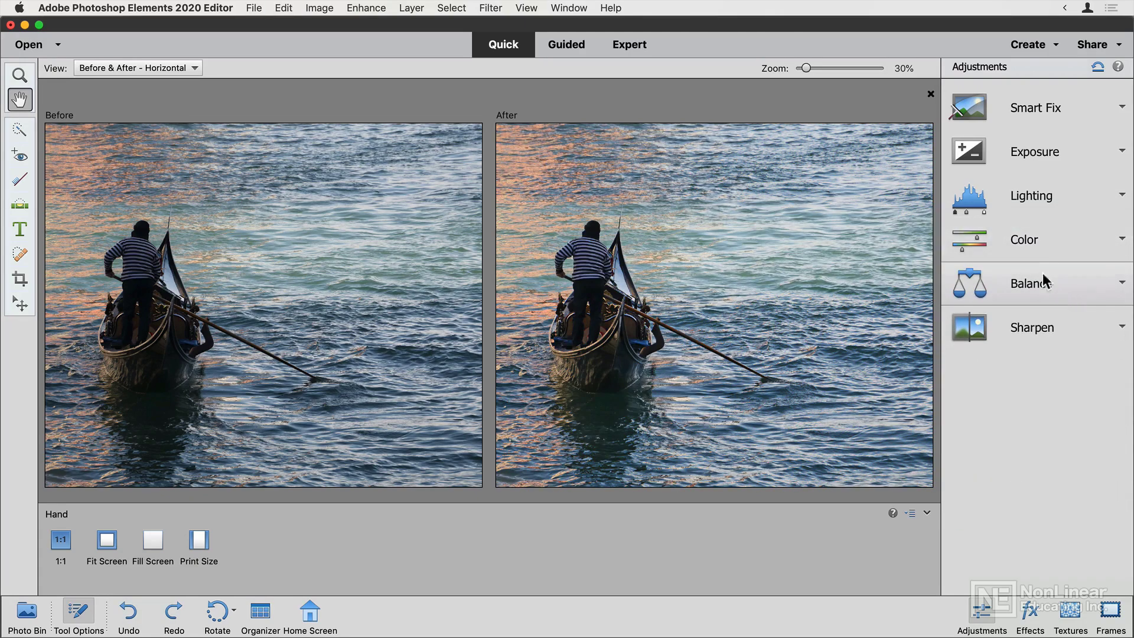
{"action": "left_click", "coordinate": [1037, 249]}
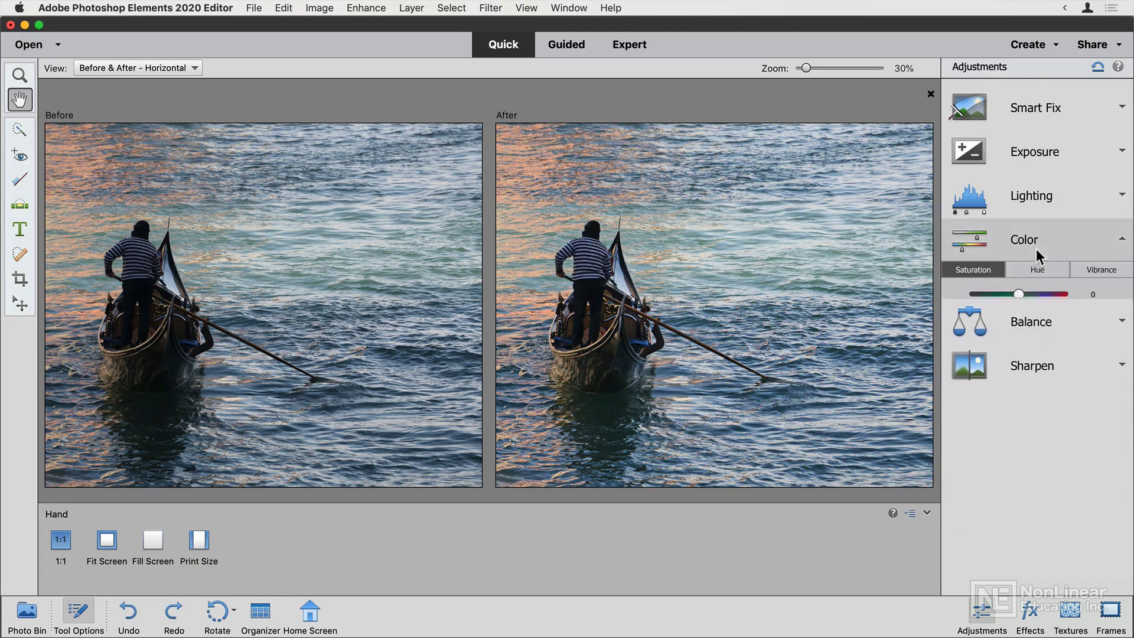
{"action": "left_click", "coordinate": [1094, 267]}
{"action": "mouse_move", "coordinate": [1026, 293]}
{"action": "left_mouse_down"}
{"action": "mouse_move", "coordinate": [1062, 292]}
{"action": "mouse_move", "coordinate": [1027, 293]}
{"action": "left_mouse_up"}
{"action": "left_click", "coordinate": [974, 269]}
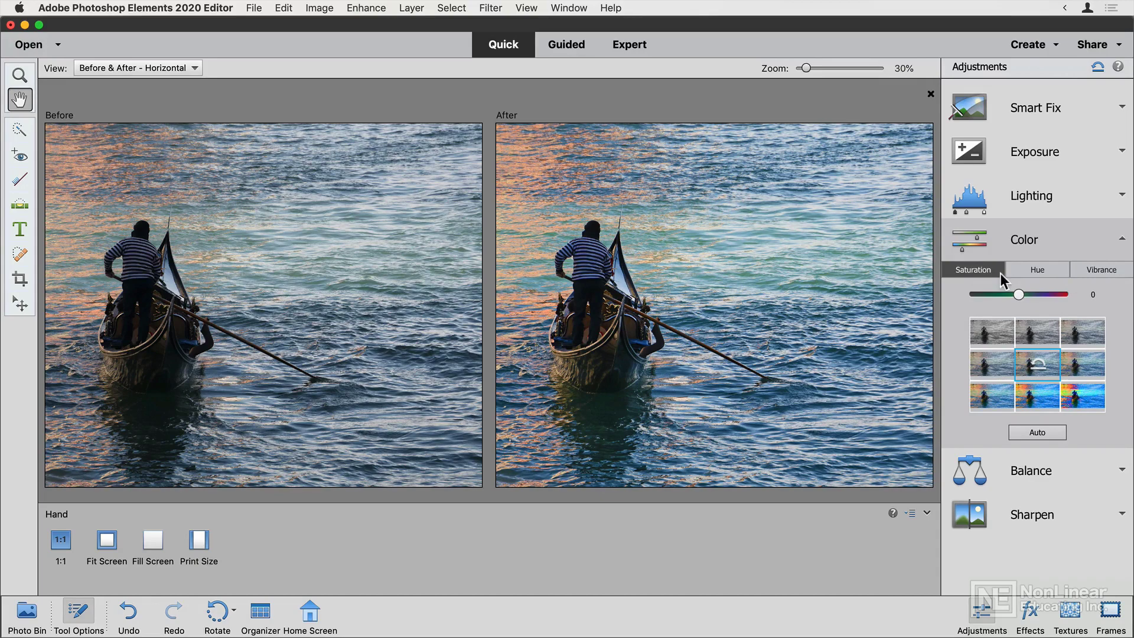
{"action": "left_click", "coordinate": [1032, 273]}
{"action": "mouse_move", "coordinate": [1021, 293]}
{"action": "left_mouse_down"}
{"action": "mouse_move", "coordinate": [1037, 290]}
{"action": "mouse_move", "coordinate": [1012, 294]}
{"action": "mouse_move", "coordinate": [1037, 292]}
{"action": "left_mouse_up"}
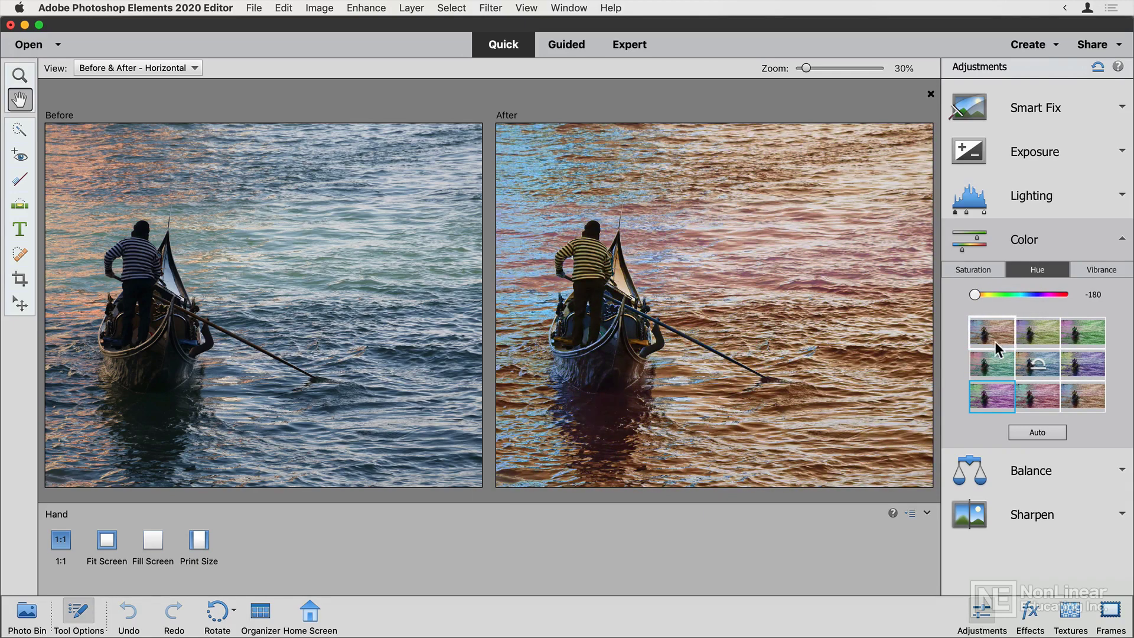
{"action": "left_click", "coordinate": [1017, 293]}
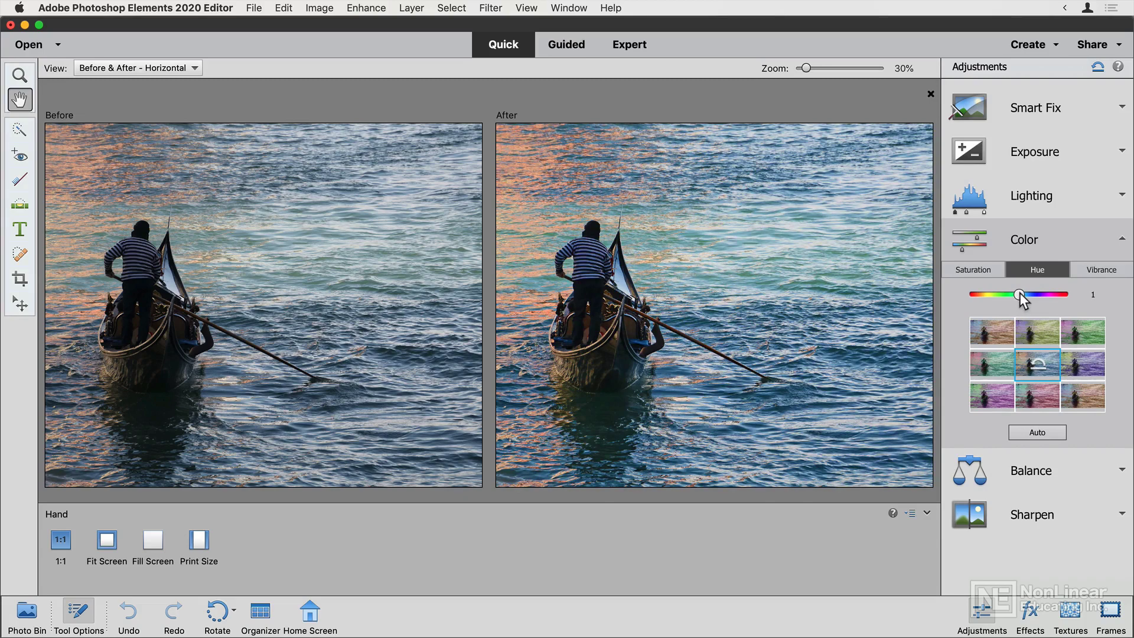
Open the Balance panel and show its Tint controls
{"action": "left_click", "coordinate": [1062, 473]}
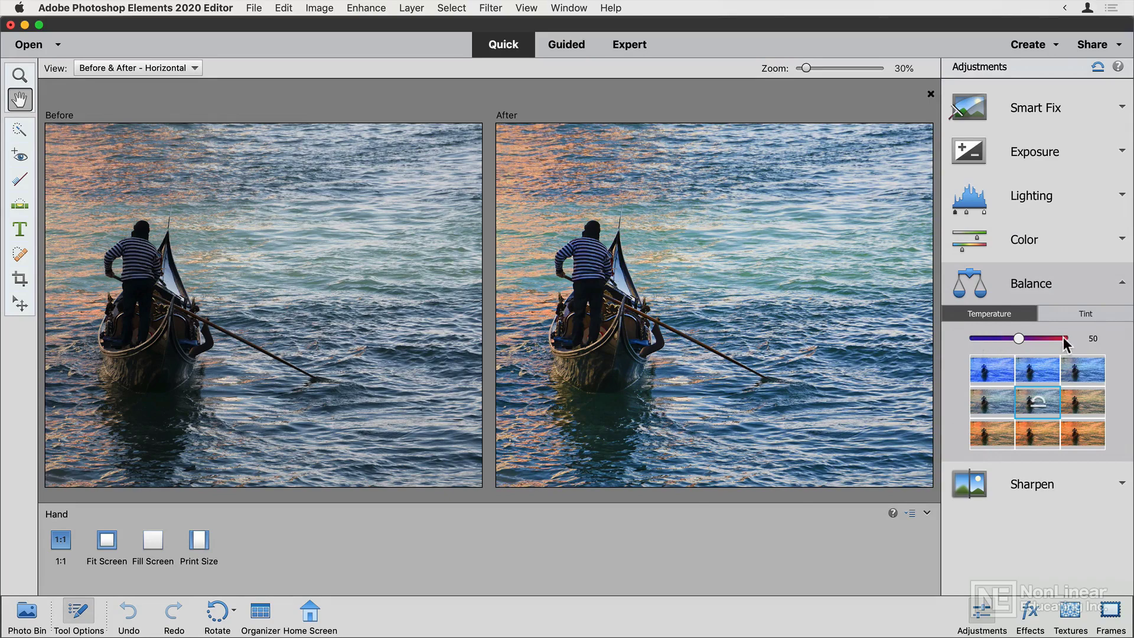
{"action": "left_click", "coordinate": [1071, 317]}
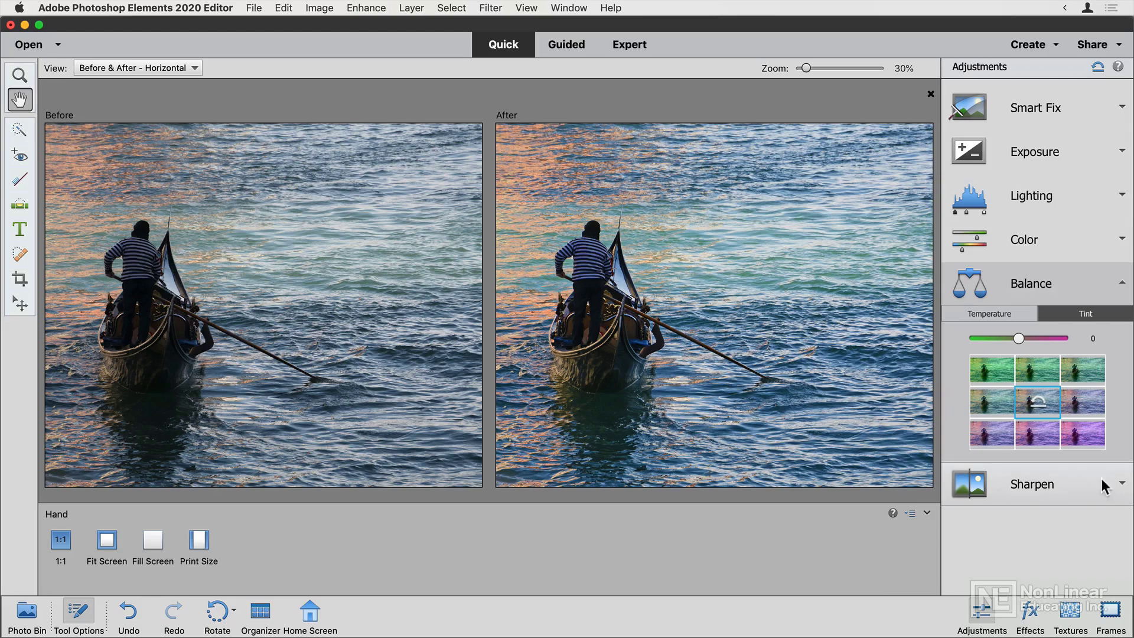
Preview Sharpen up to 478, reset it to 0, and expand Smart Fix
{"action": "left_click", "coordinate": [1043, 483]}
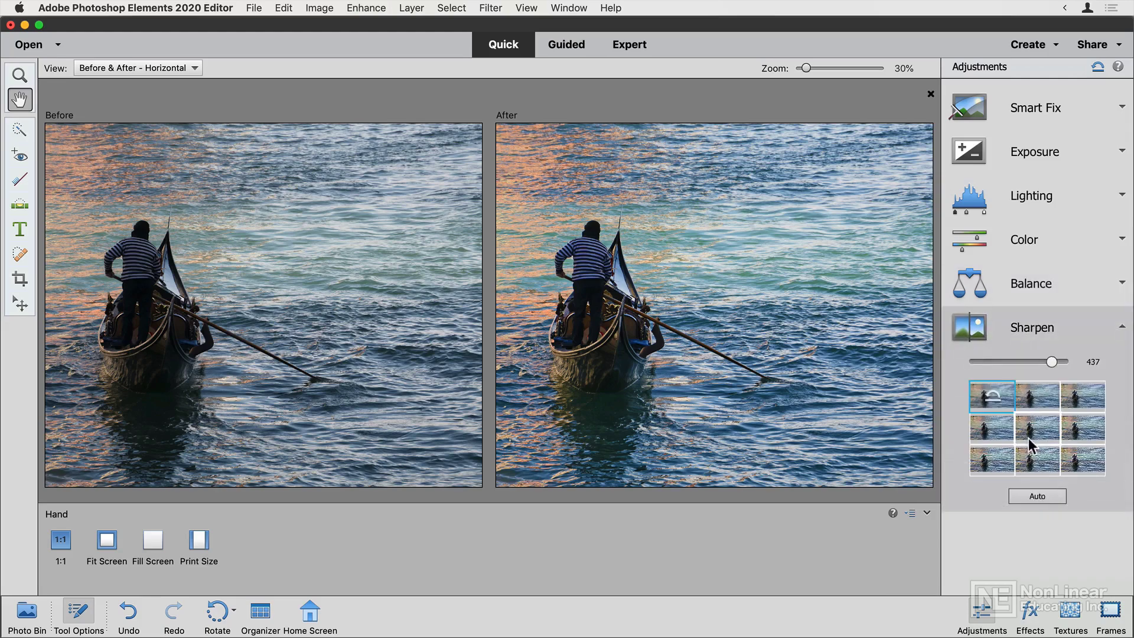
{"action": "left_click", "coordinate": [1035, 361]}
{"action": "left_click_drag", "start_coordinate": [1038, 359], "coordinate": [1058, 357]}
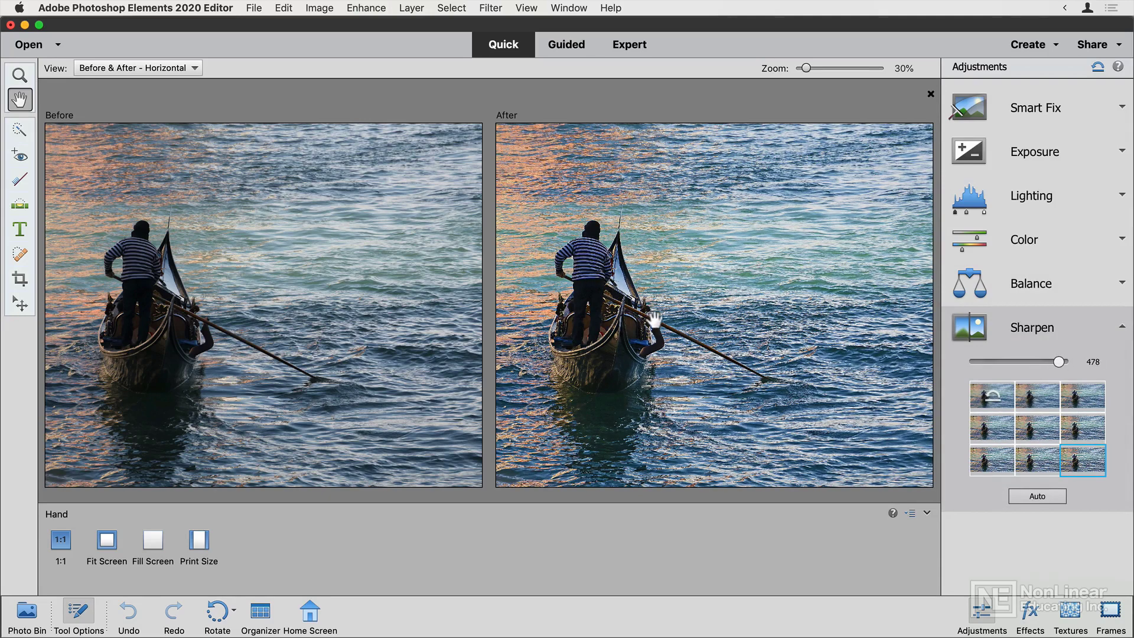
{"action": "left_click", "coordinate": [992, 397]}
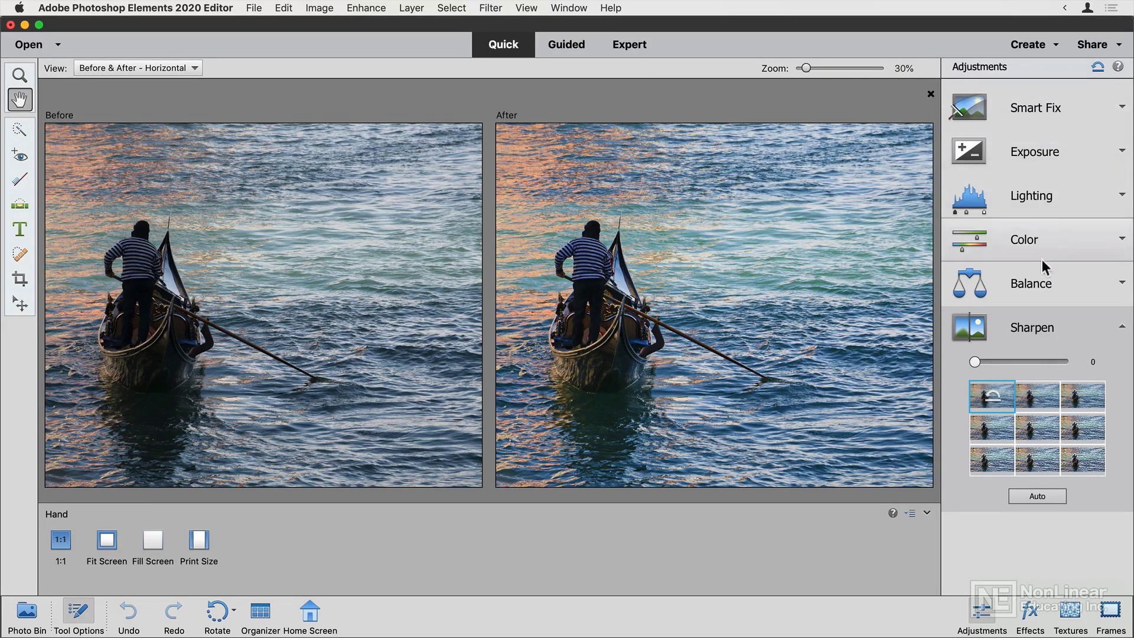
{"action": "left_click", "coordinate": [1053, 112]}
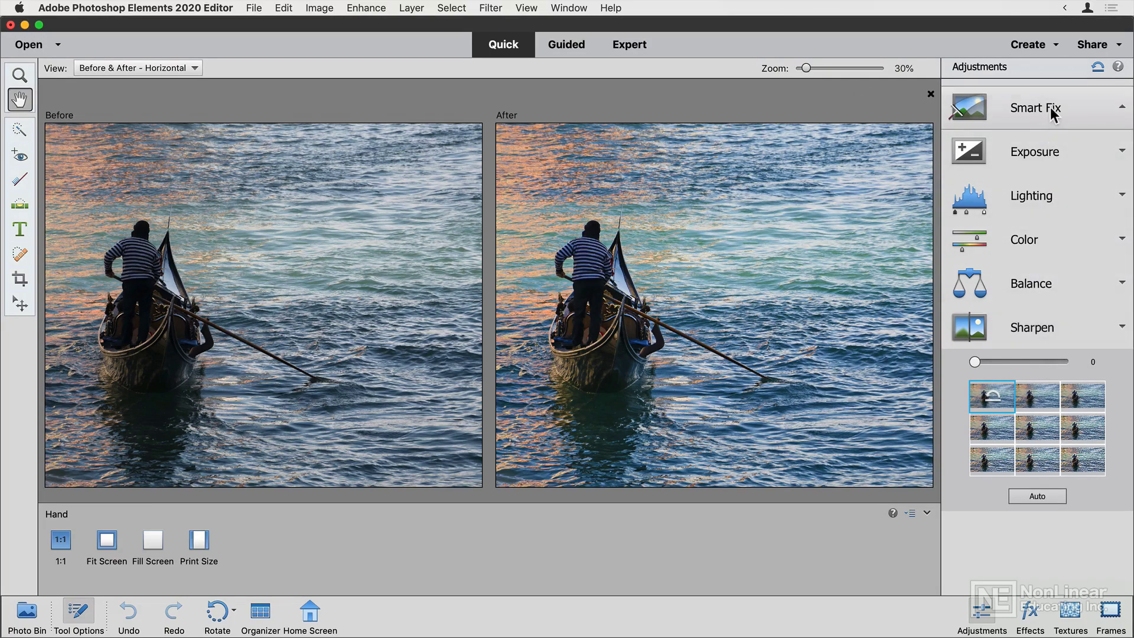